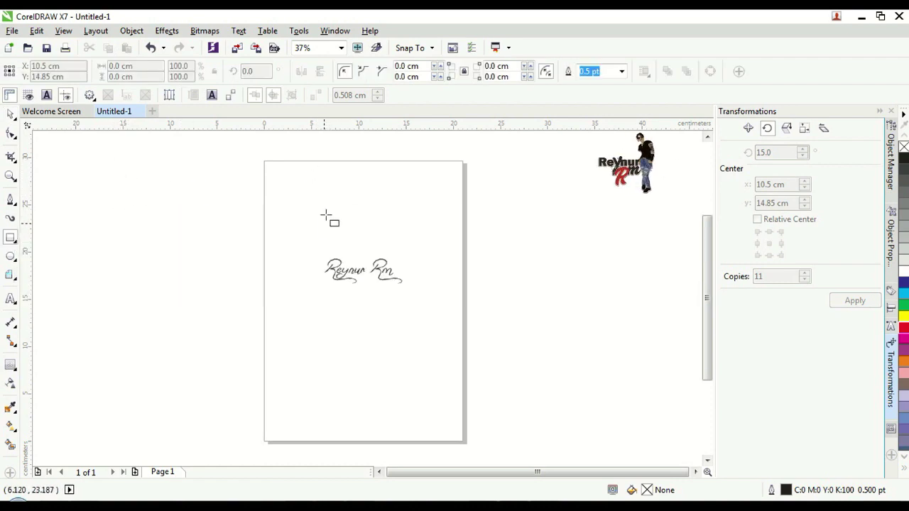
# Draw a rectangle above the signature lettering and set its size to 3.5 cm wide by 2.0 cm high
pyautogui.moveTo(323, 198); pyautogui.dragTo(357, 217)
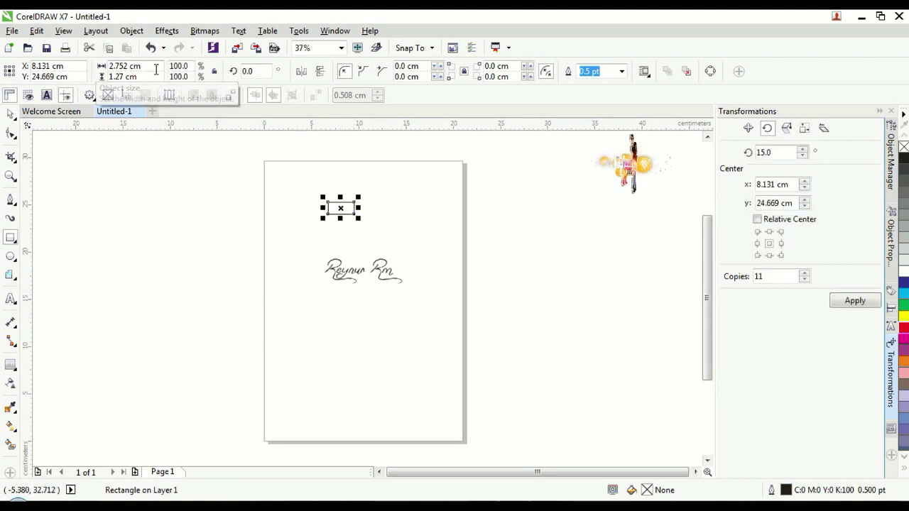
pyautogui.click(139, 66)
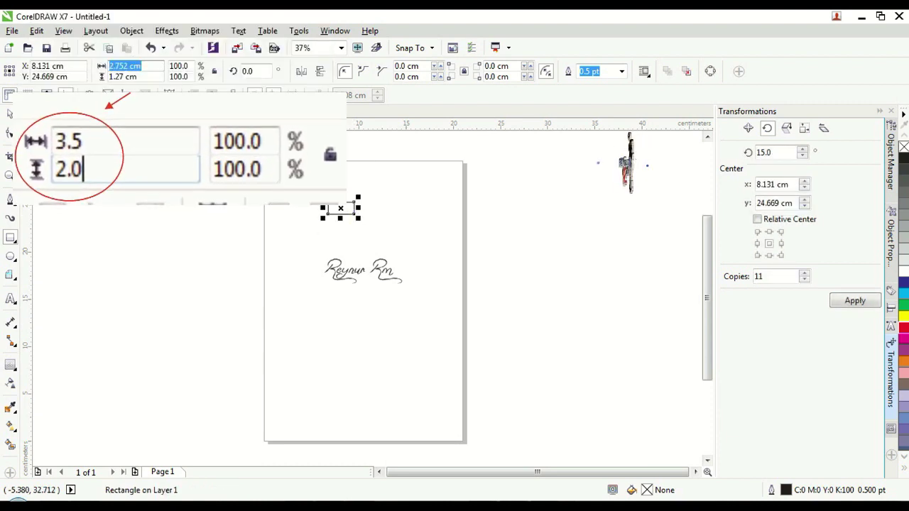
pyautogui.write('3.5')
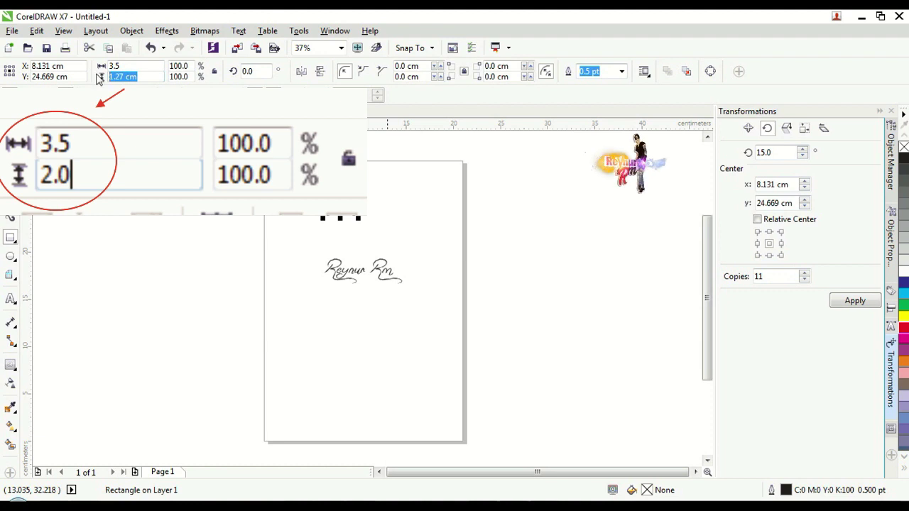
pyautogui.write('2')
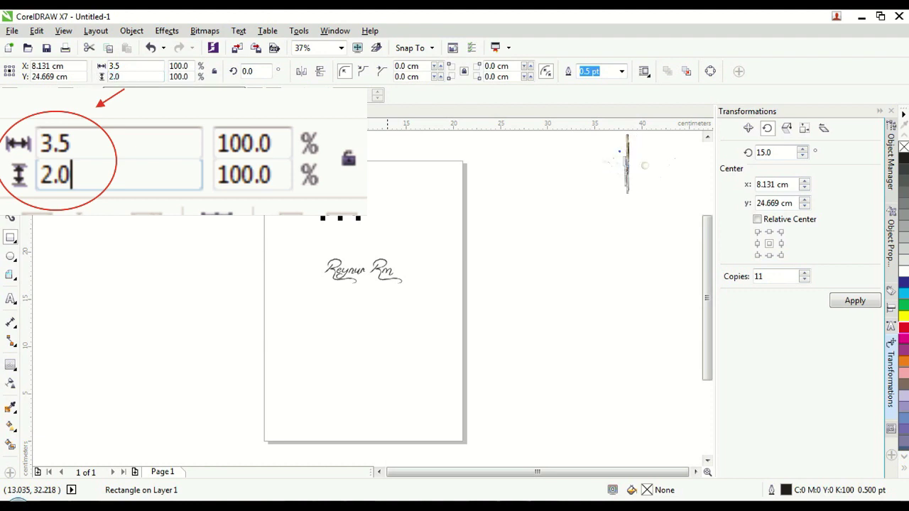
pyautogui.write('.0')
pyautogui.press('Return')
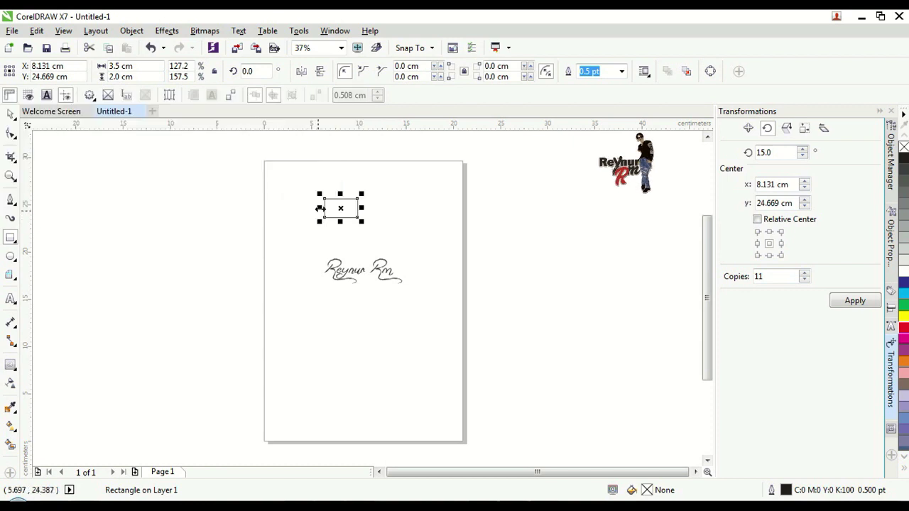
# Round all four corners of the rectangle to a 1.0 cm radius with the Shape tool to form a capsule
pyautogui.click(9, 135)
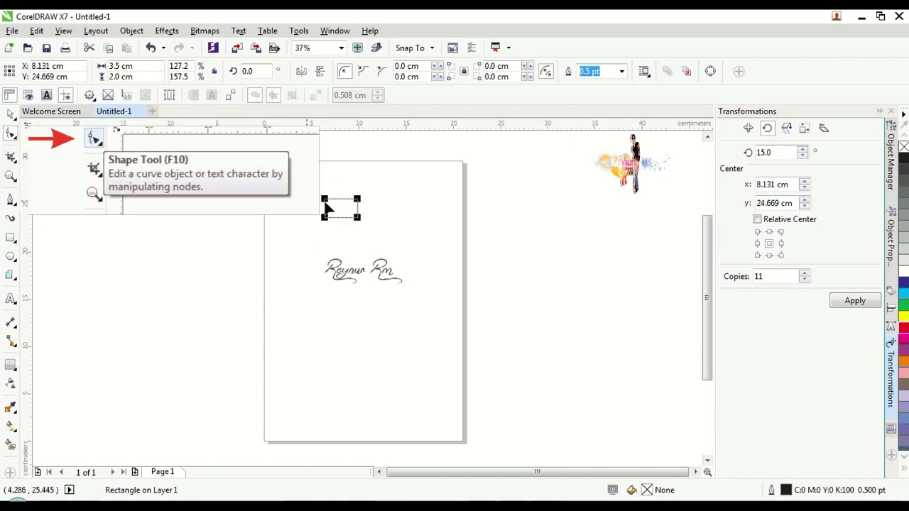
pyautogui.moveTo(329, 201); pyautogui.dragTo(348, 206)
pyautogui.scroll(4, 350, 207)
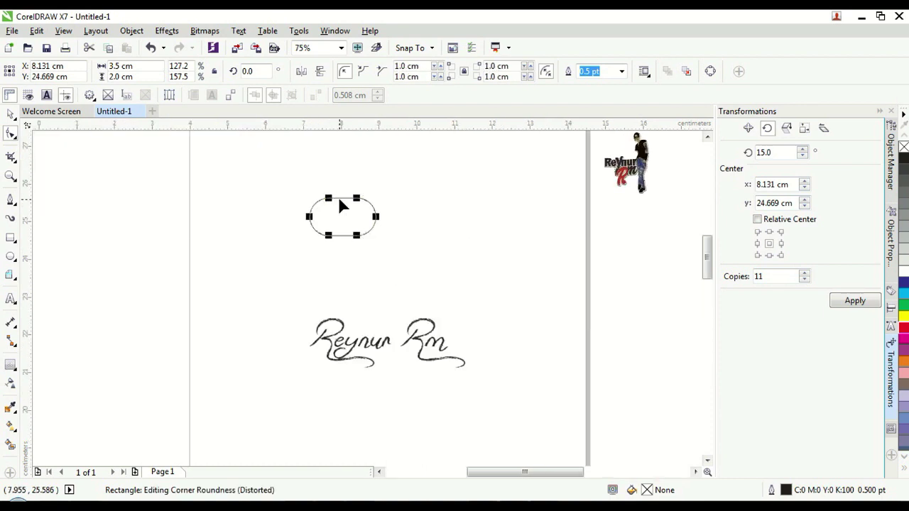
pyautogui.scroll(-2, 329, 214)
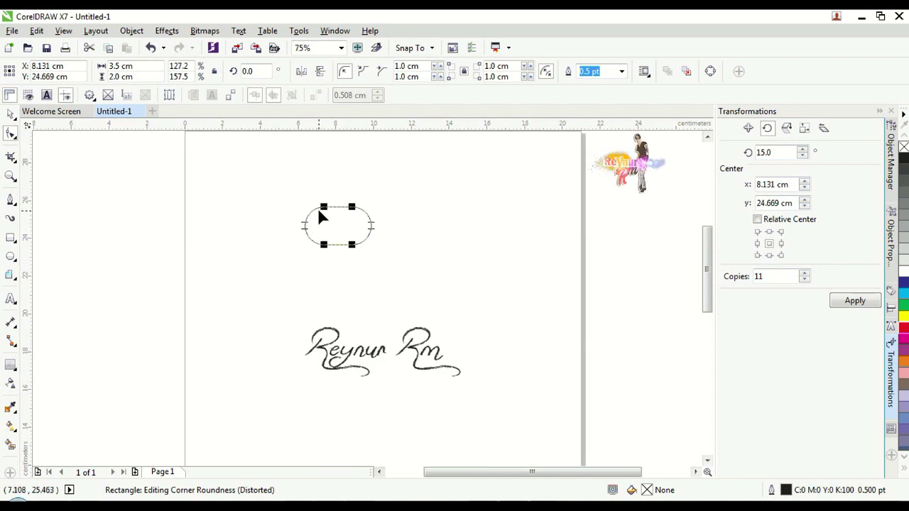
pyautogui.scroll(2, 319, 211)
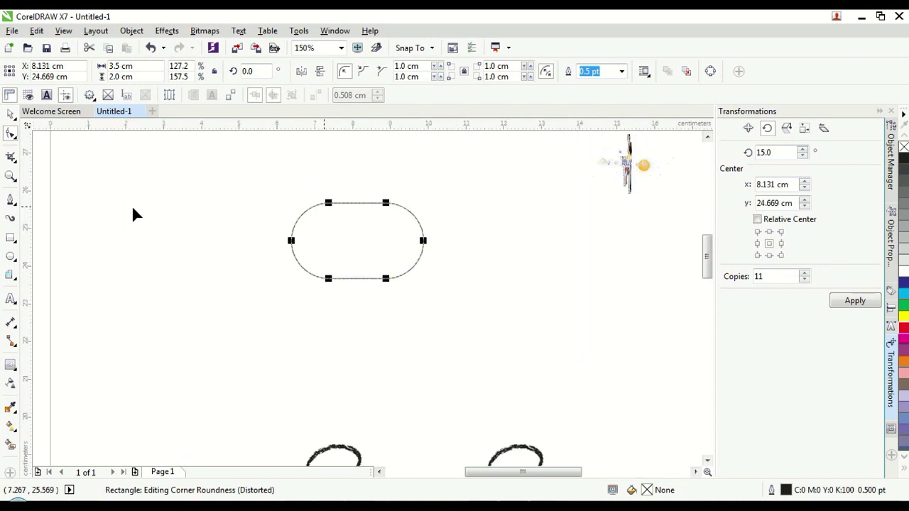
# Add a one-step inside contour to the capsule with an offset of about 0.365 cm
pyautogui.click(11, 115)
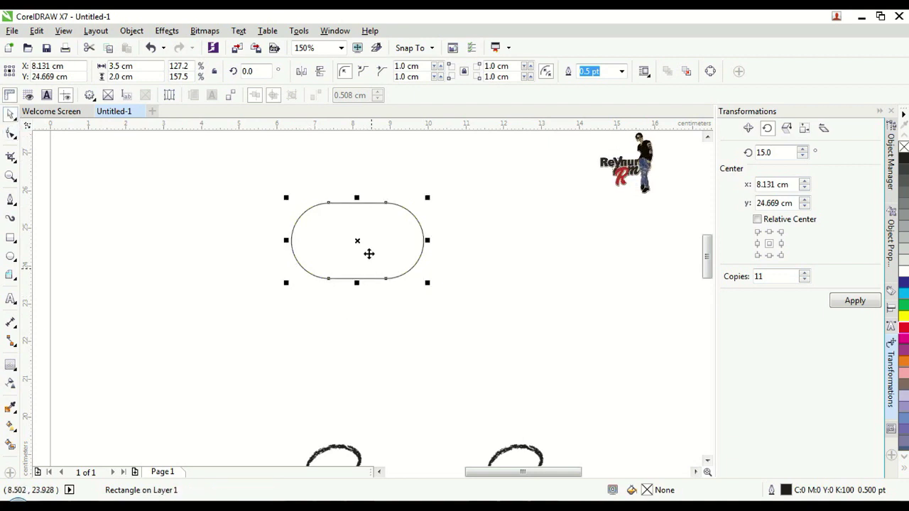
pyautogui.click(12, 367)
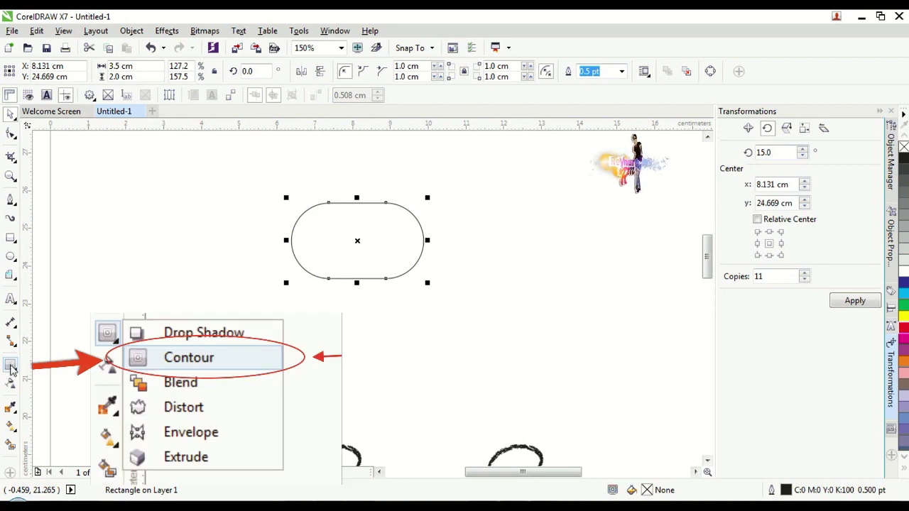
pyautogui.click(11, 367)
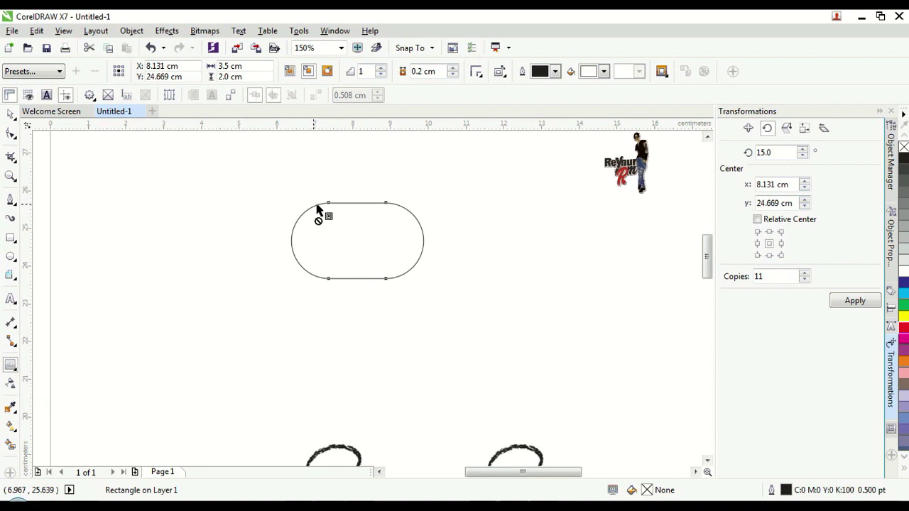
pyautogui.moveTo(314, 212); pyautogui.dragTo(323, 224)
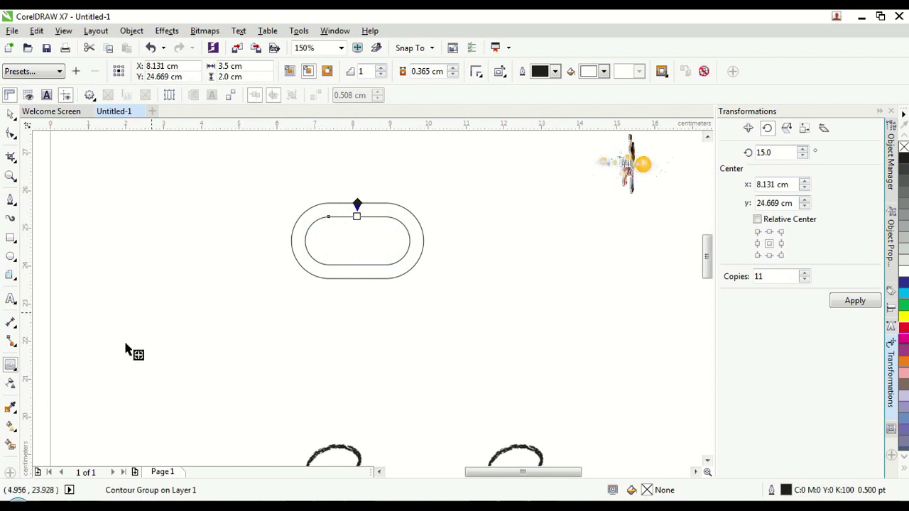
# Break the capsule's contour group apart and combine the two outlines into a single ring-shaped curve
pyautogui.click(12, 116)
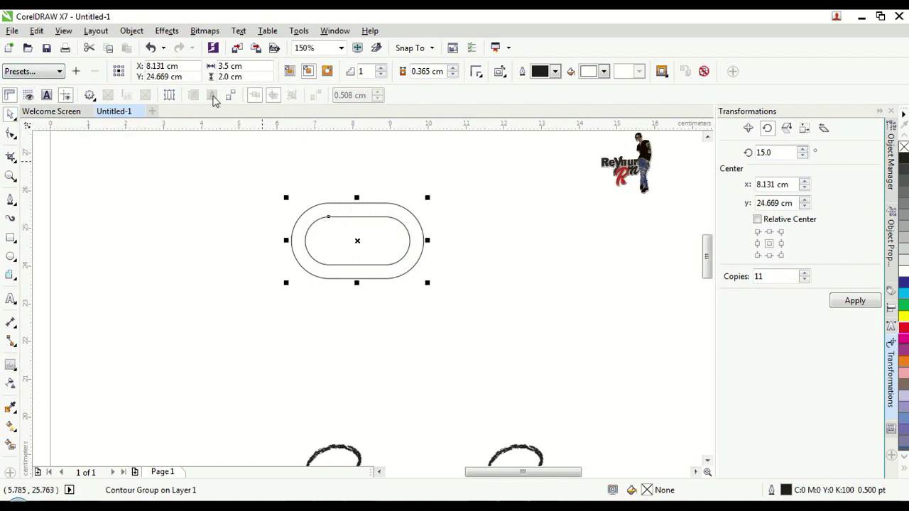
pyautogui.click(132, 32)
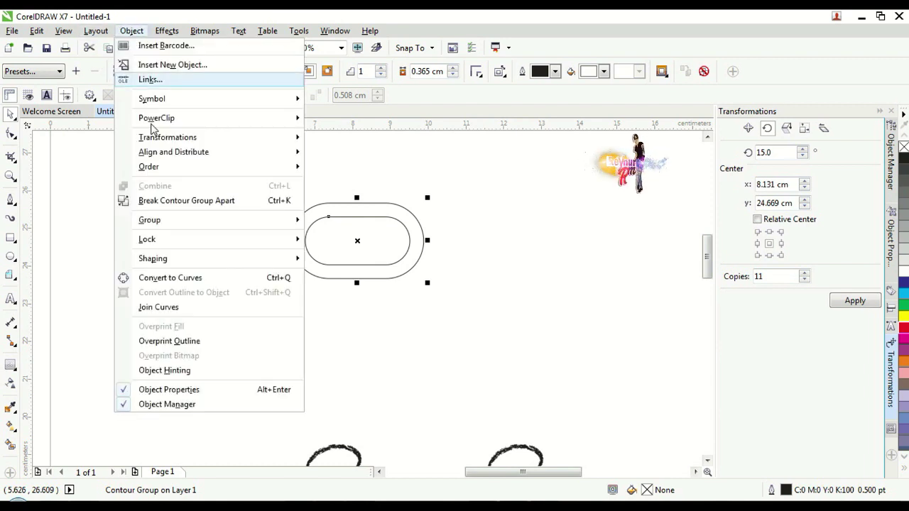
pyautogui.click(242, 201)
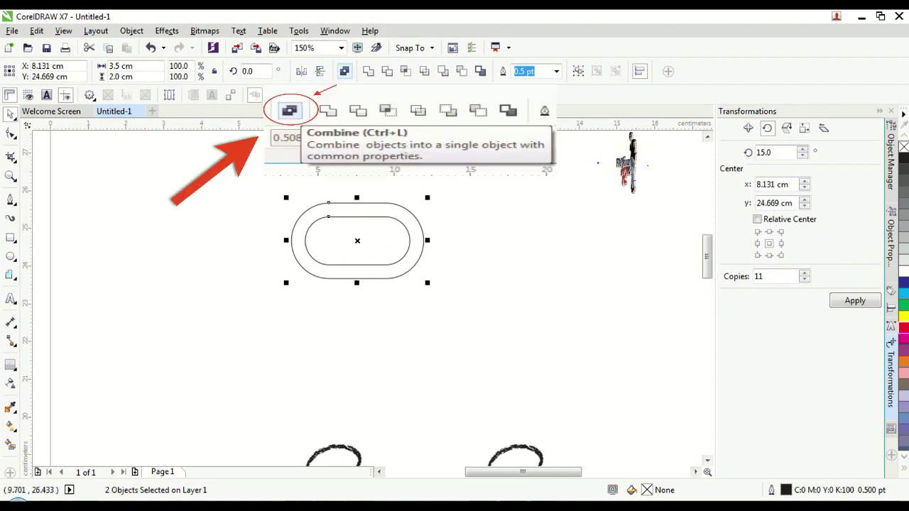
pyautogui.click(345, 72)
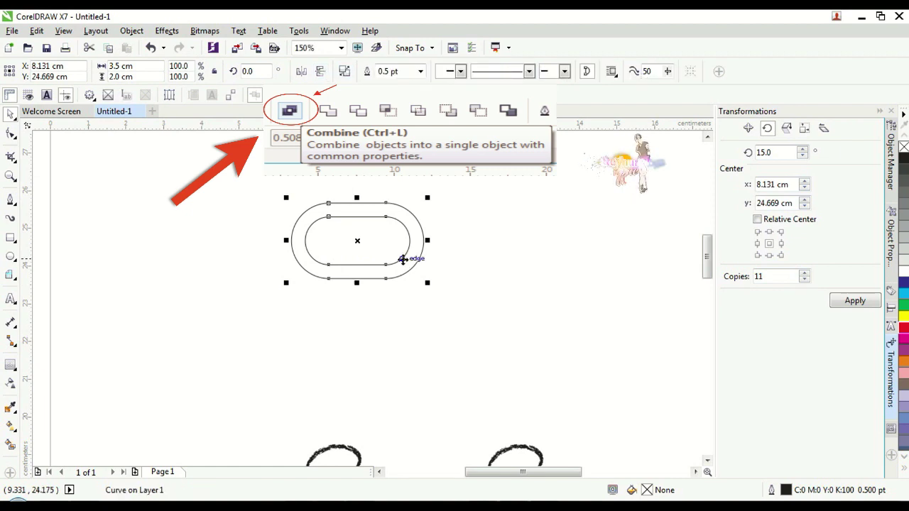
# Move the ring to centre it above the lettering and create one copy offset 2.5 cm to its right
pyautogui.scroll(-2, 370, 226)
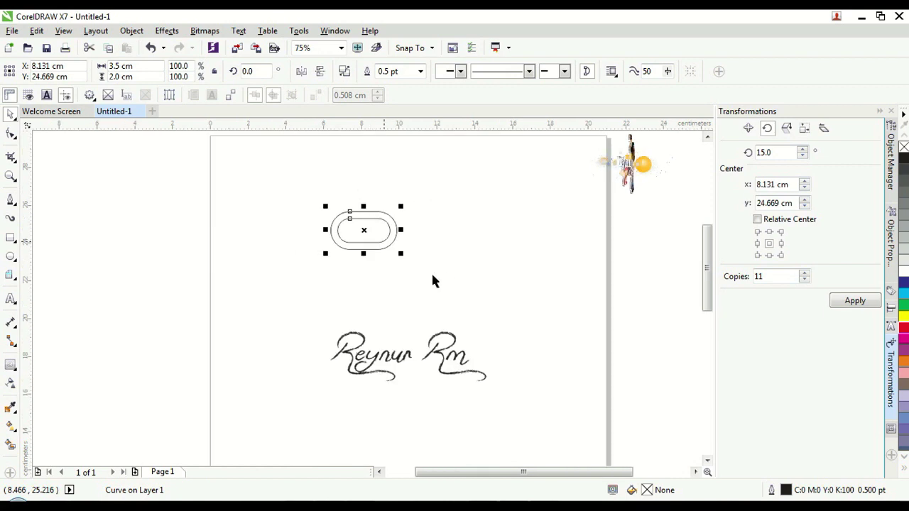
pyautogui.moveTo(301, 223); pyautogui.dragTo(342, 222)
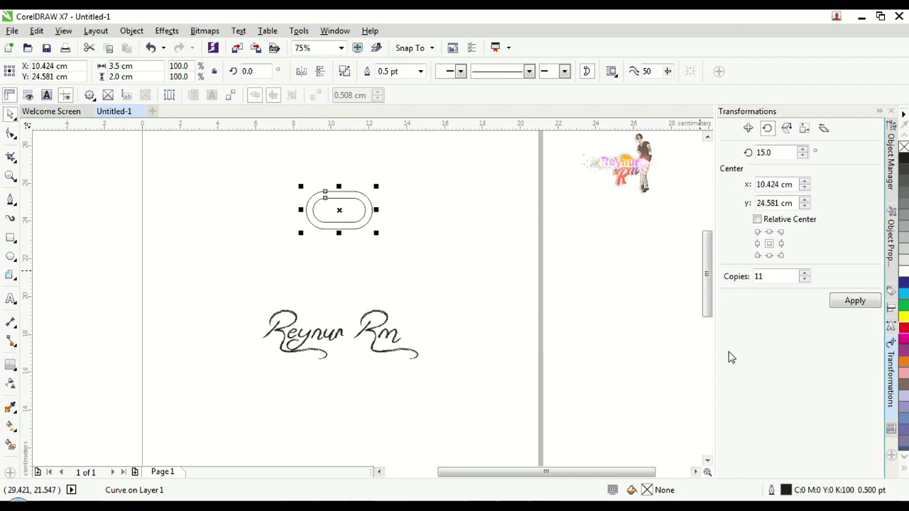
pyautogui.click(748, 129)
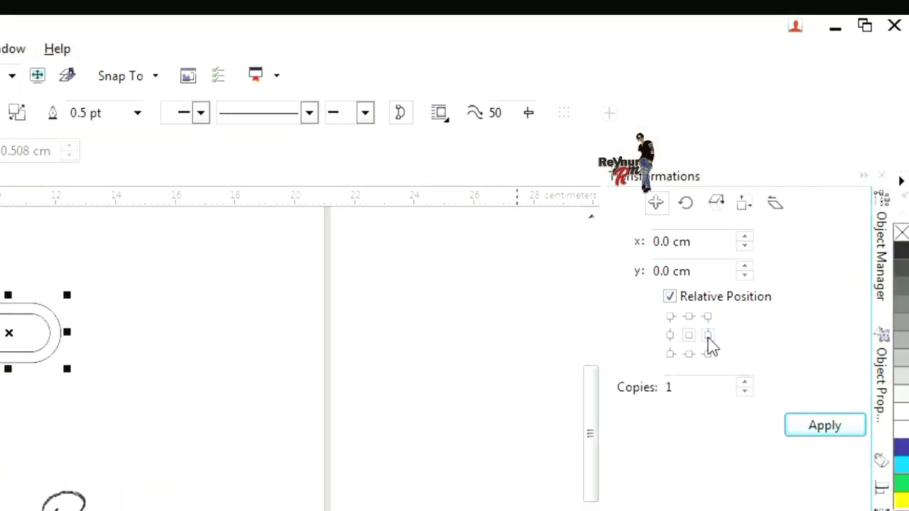
pyautogui.click(708, 337)
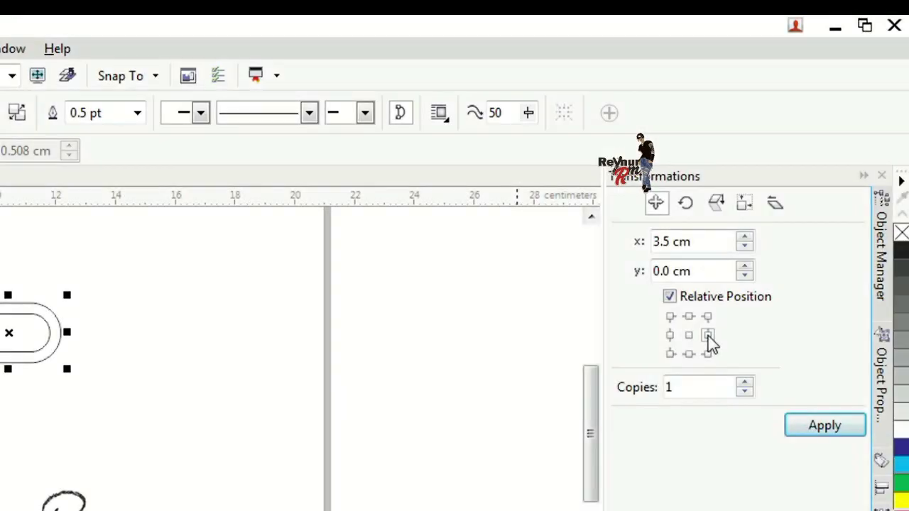
pyautogui.click(671, 243)
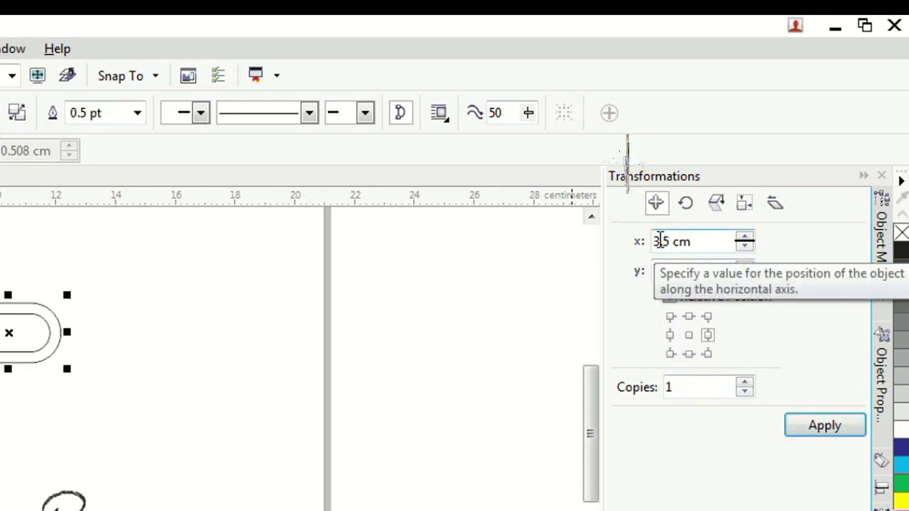
pyautogui.press('BackSpace')
pyautogui.press('BackSpace')
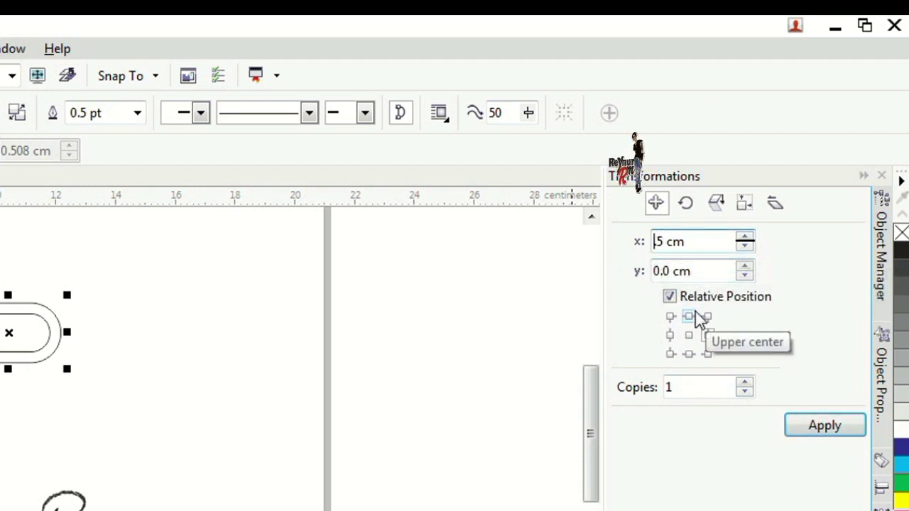
pyautogui.write('2.')
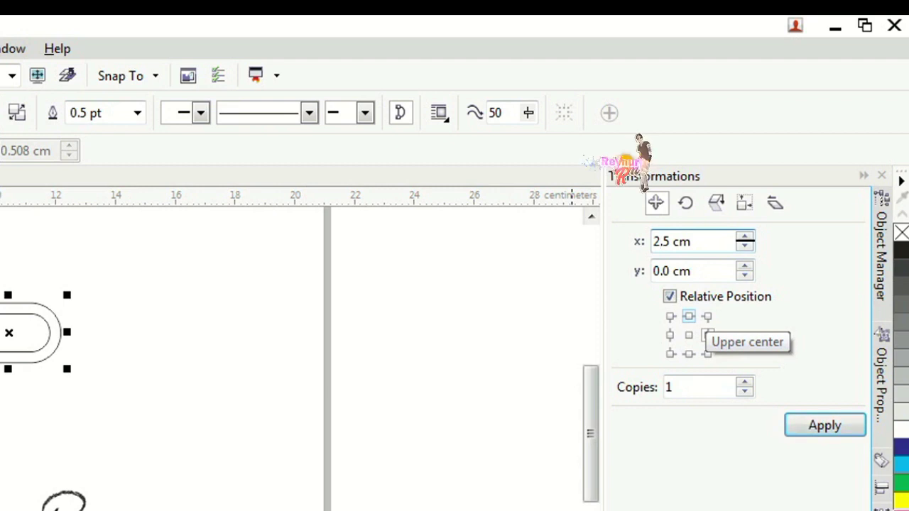
pyautogui.click(707, 335)
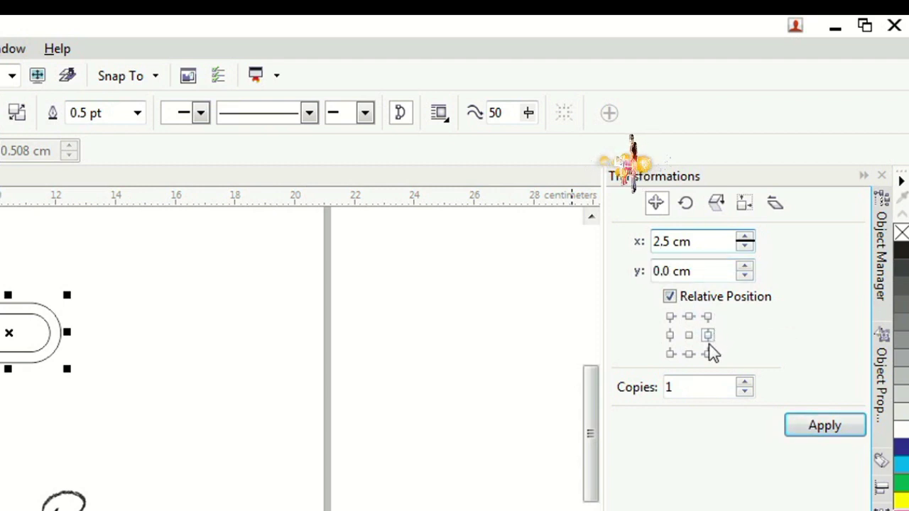
pyautogui.click(834, 434)
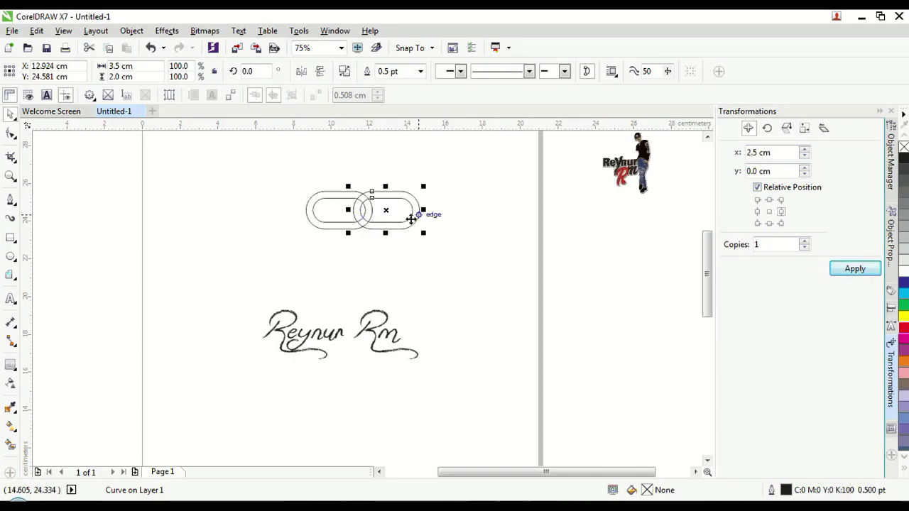
# Create one copy of the original ring at a relative horizontal offset of -2.5 cm, forming a three-link row
pyautogui.click(316, 228)
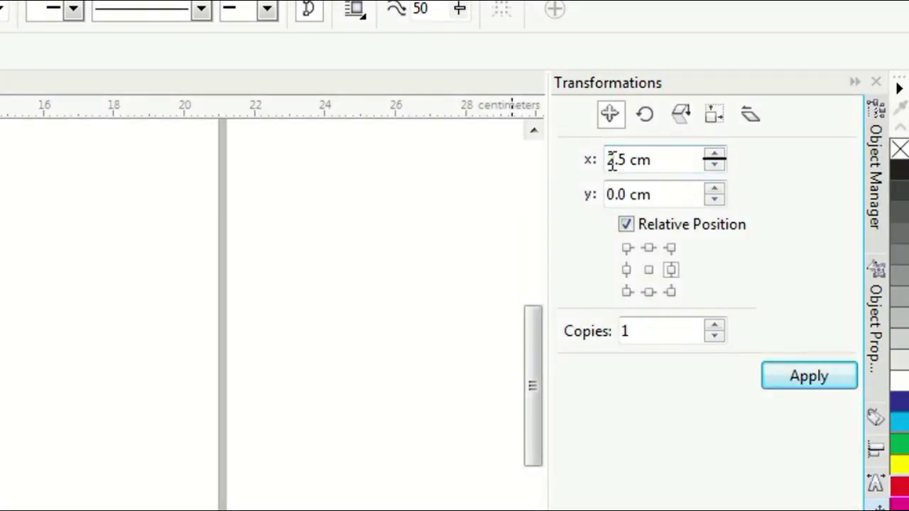
pyautogui.click(620, 161)
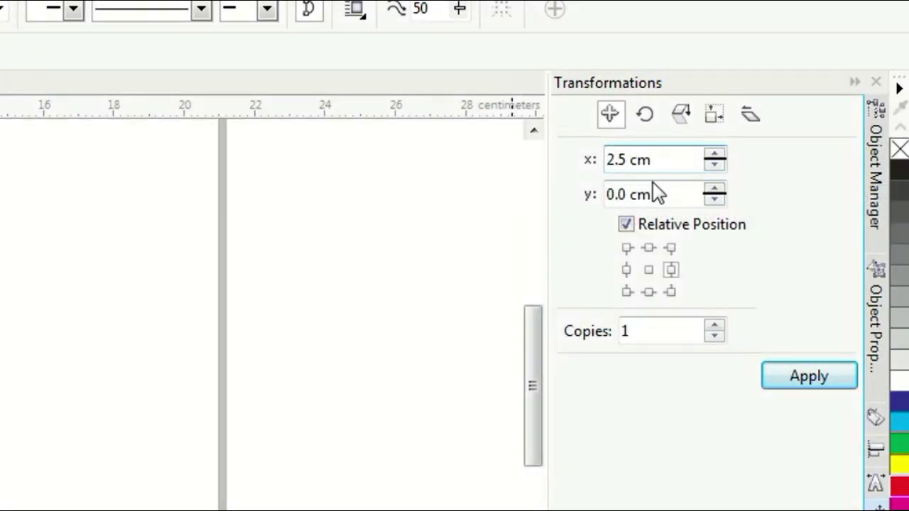
pyautogui.write('-')
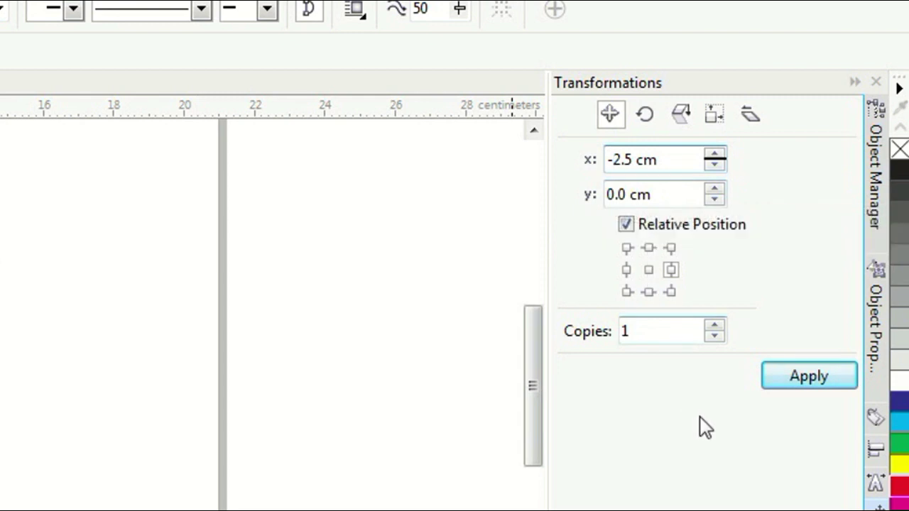
pyautogui.click(805, 384)
pyautogui.click(626, 270)
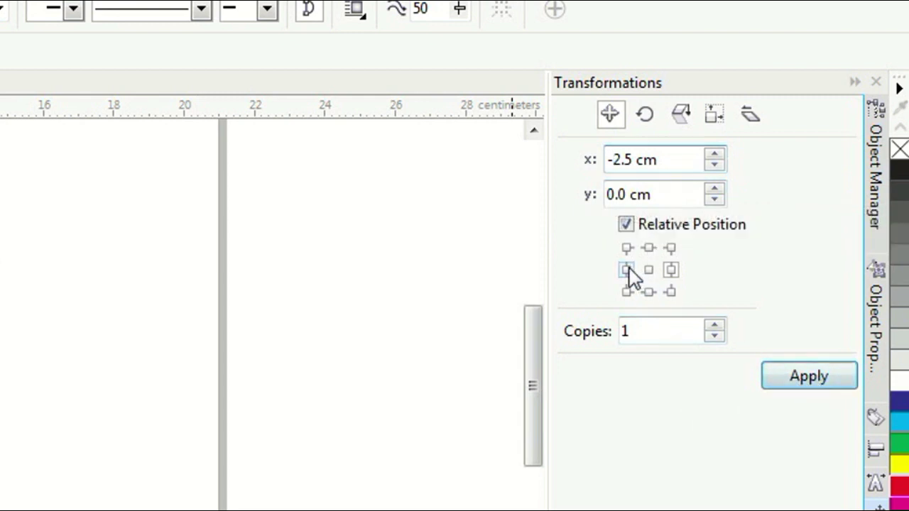
pyautogui.click(797, 386)
pyautogui.click(622, 161)
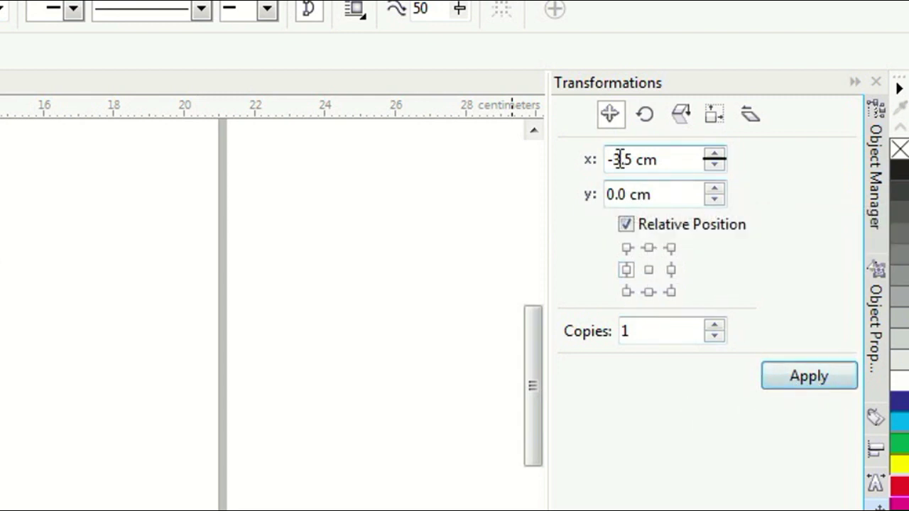
pyautogui.press('BackSpace')
pyautogui.write('2')
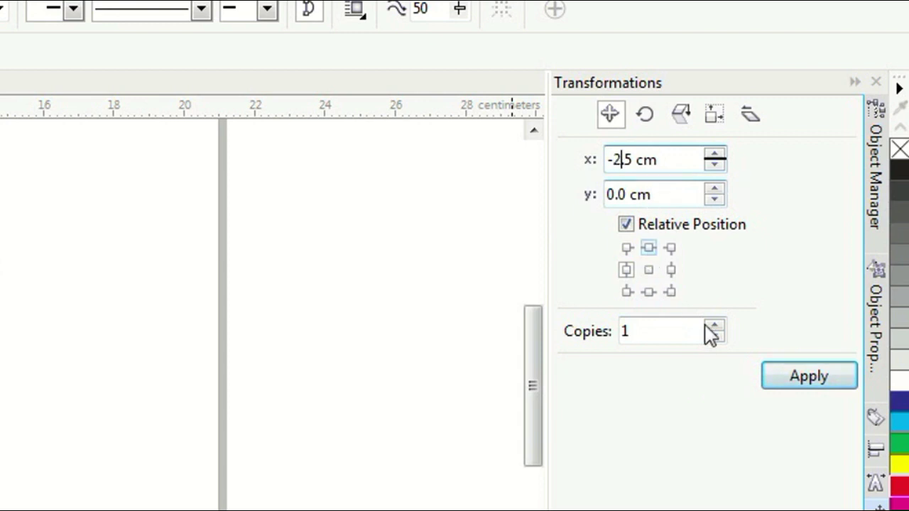
pyautogui.click(812, 384)
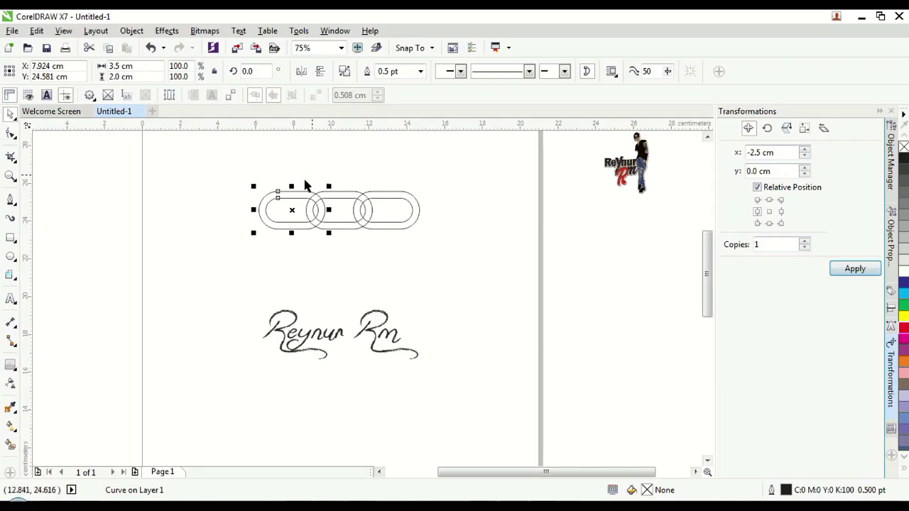
pyautogui.click(231, 162)
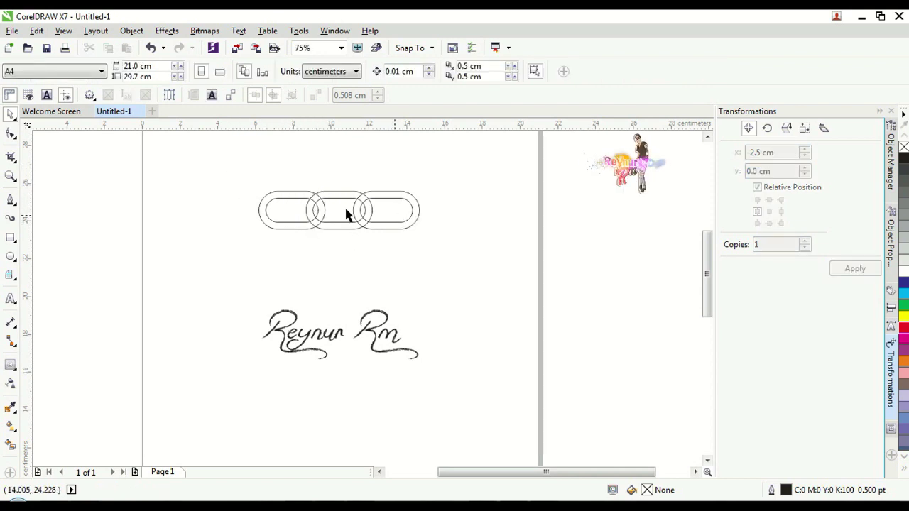
# Rotate the left link by 15 degrees about its own centre with 0 copies
pyautogui.click(281, 226)
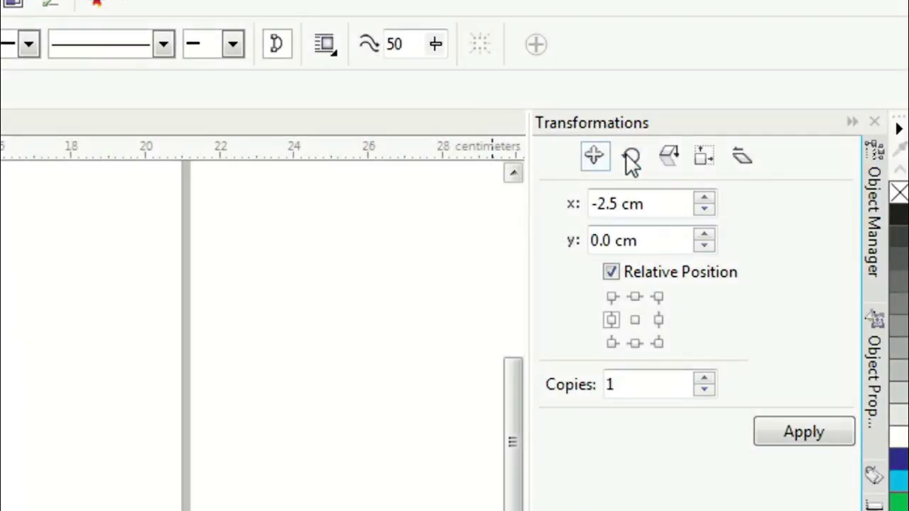
pyautogui.click(629, 160)
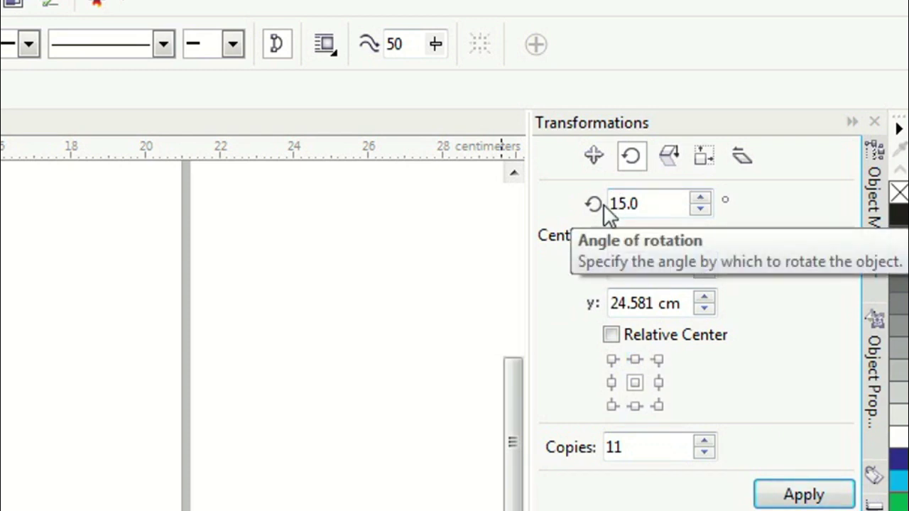
pyautogui.click(642, 204)
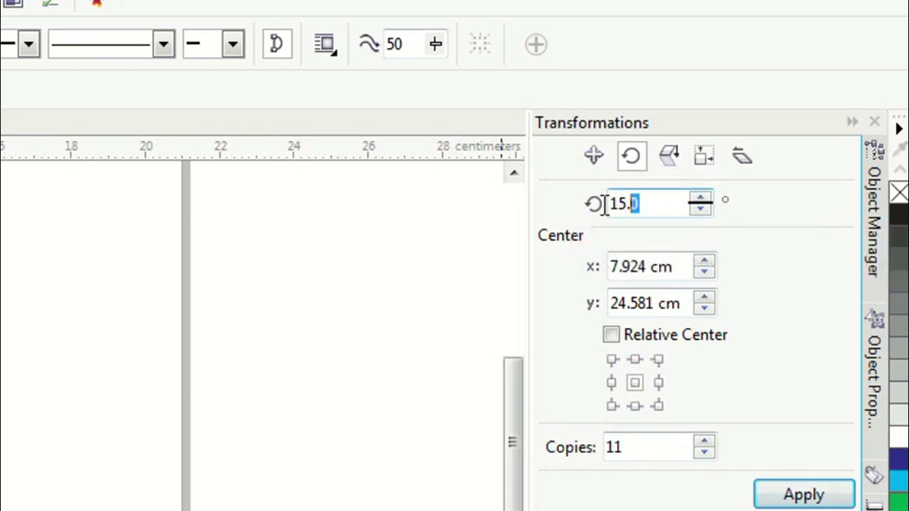
pyautogui.doubleClick(618, 204)
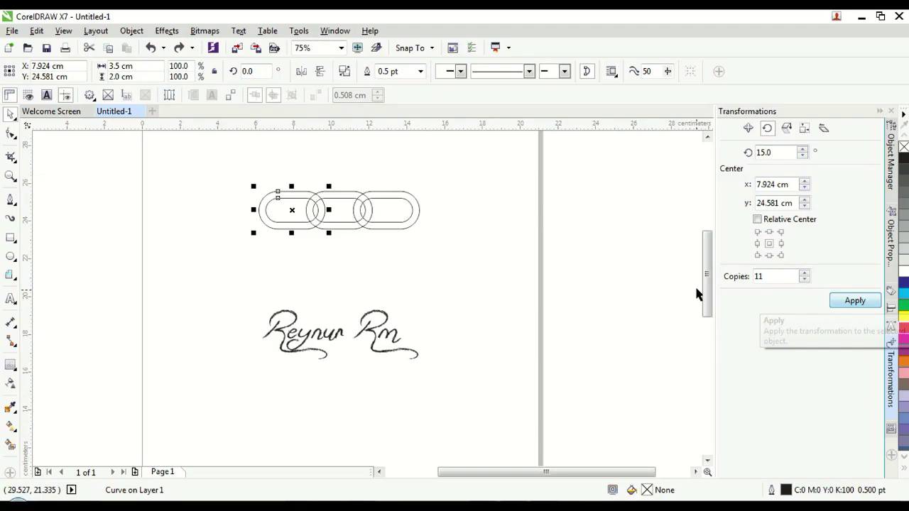
pyautogui.click(658, 448)
pyautogui.write('0')
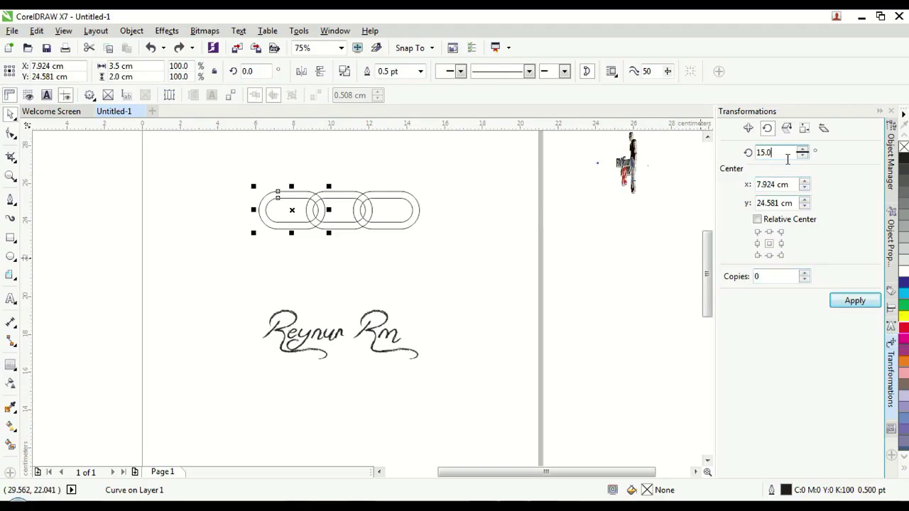
pyautogui.click(854, 301)
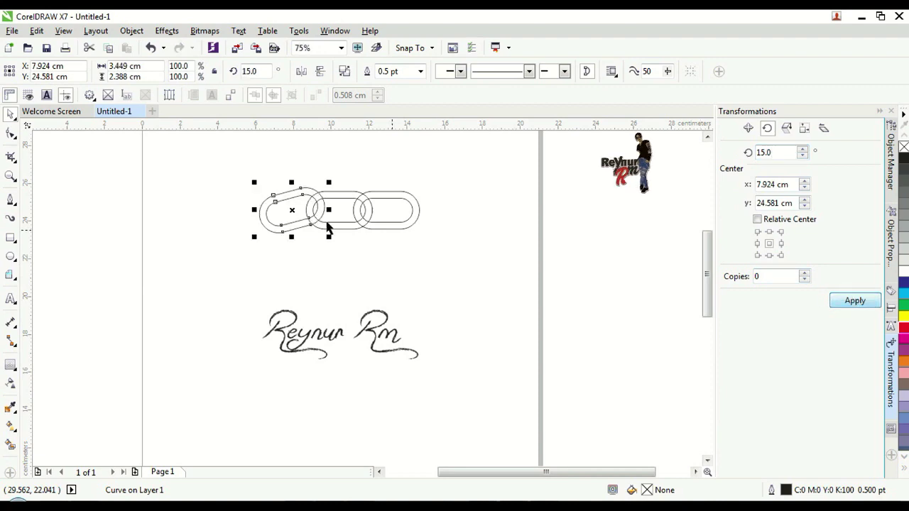
# Rotate the right link by -15 degrees about its own centre, and align all three links along their top edges
pyautogui.click(394, 224)
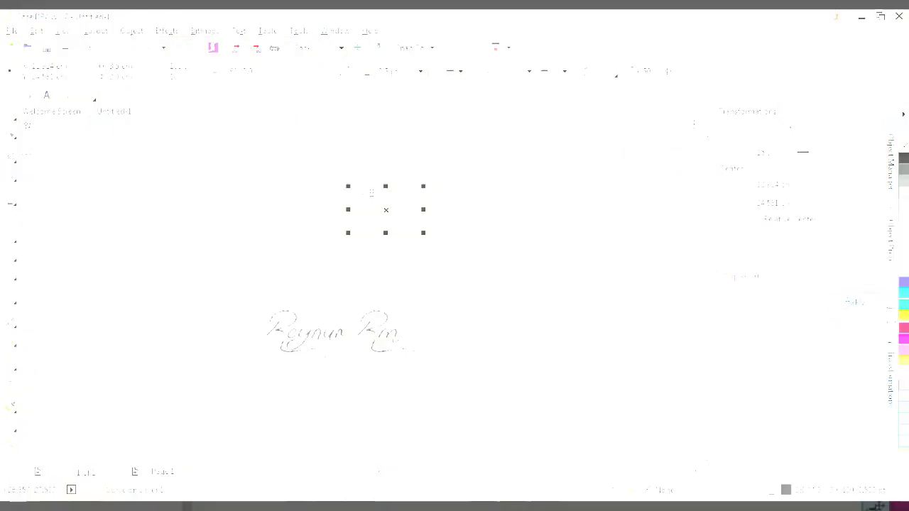
pyautogui.click(759, 153)
pyautogui.write('-')
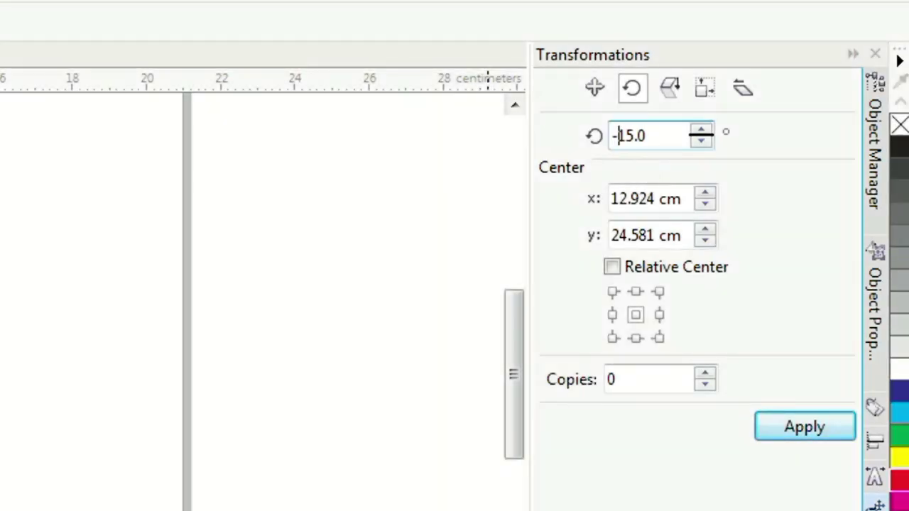
pyautogui.click(772, 424)
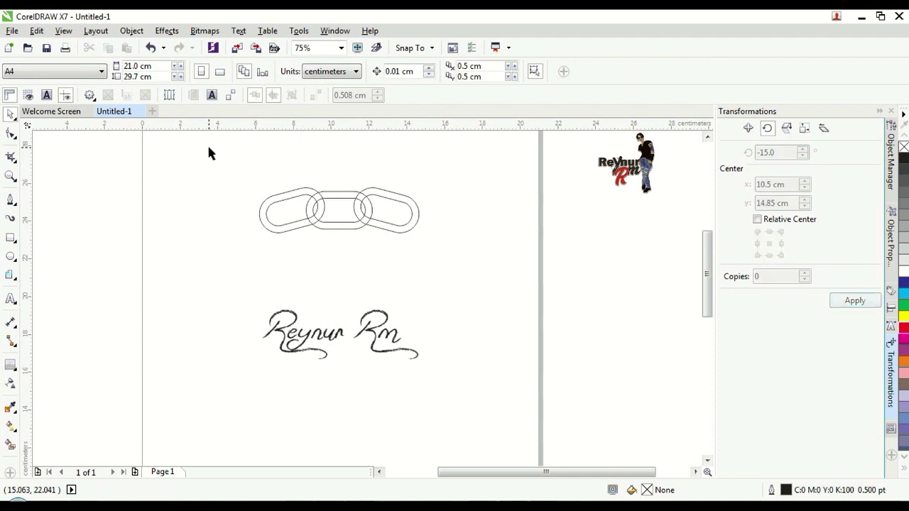
pyautogui.moveTo(209, 149); pyautogui.dragTo(475, 272)
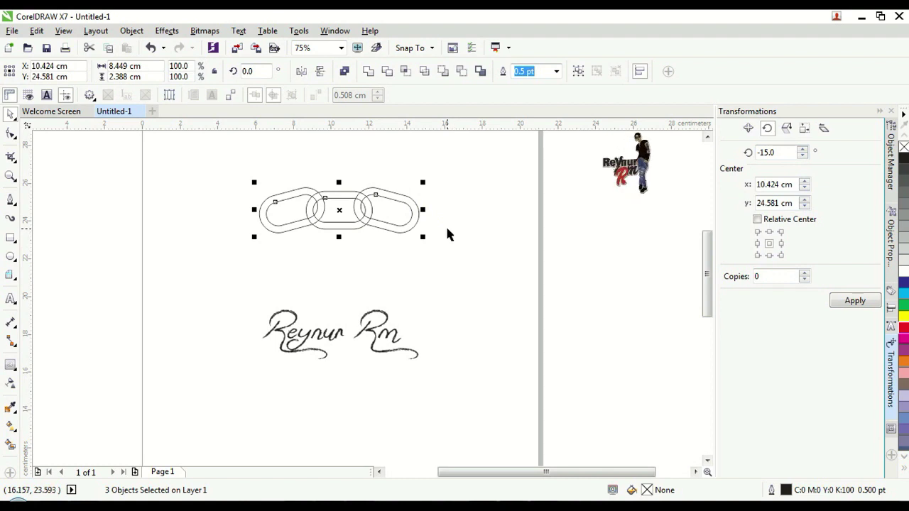
pyautogui.press('Down')
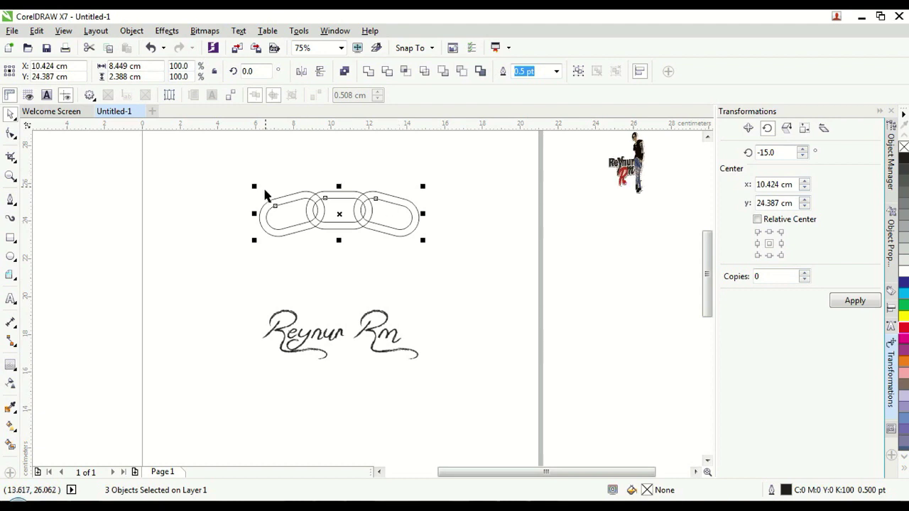
# Place two squares about 2.05 cm wide over the upper half of the left joint and lower half of the right joint, and combine them
pyautogui.click(10, 240)
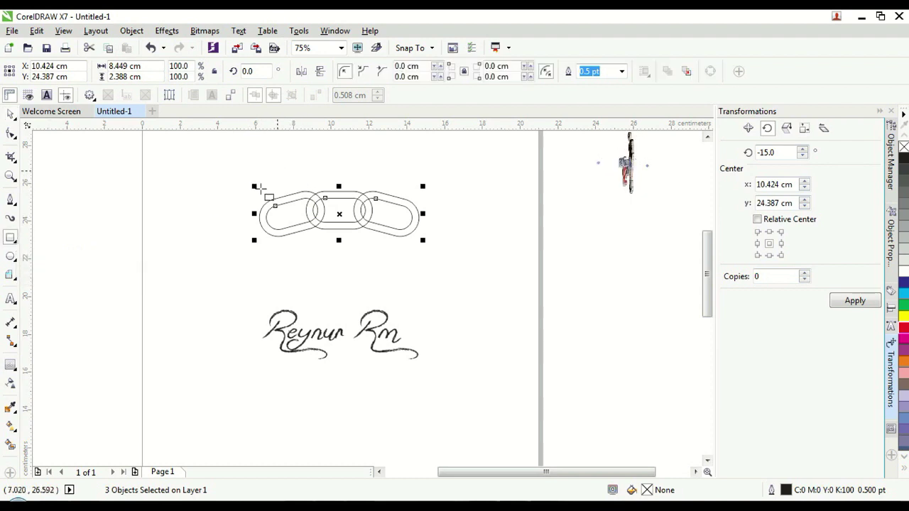
pyautogui.moveTo(157, 190); pyautogui.dragTo(377, 229)
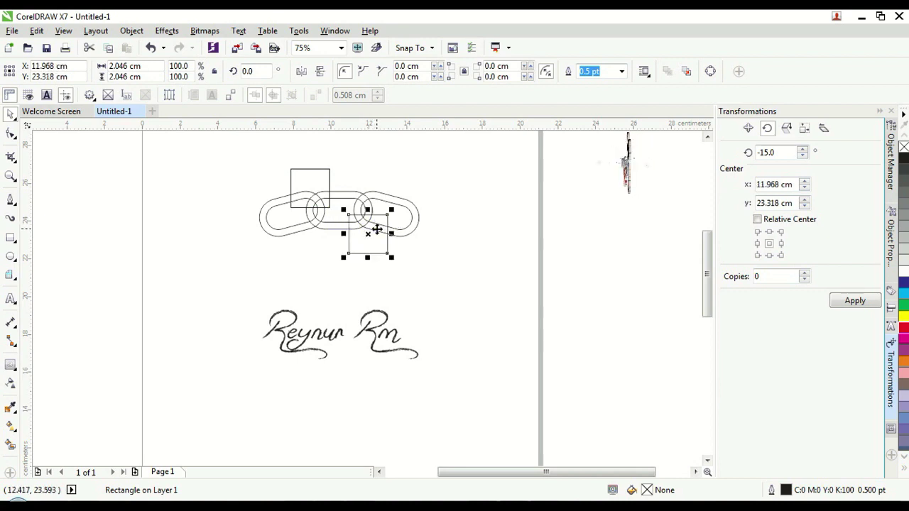
pyautogui.keyDown('shift'); pyautogui.click(314, 181); pyautogui.keyUp('shift')
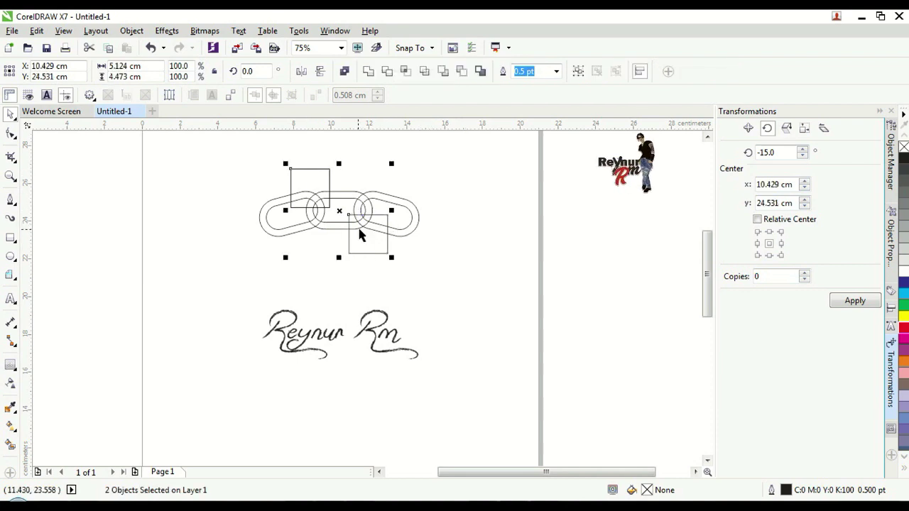
pyautogui.click(458, 218)
pyautogui.click(388, 229)
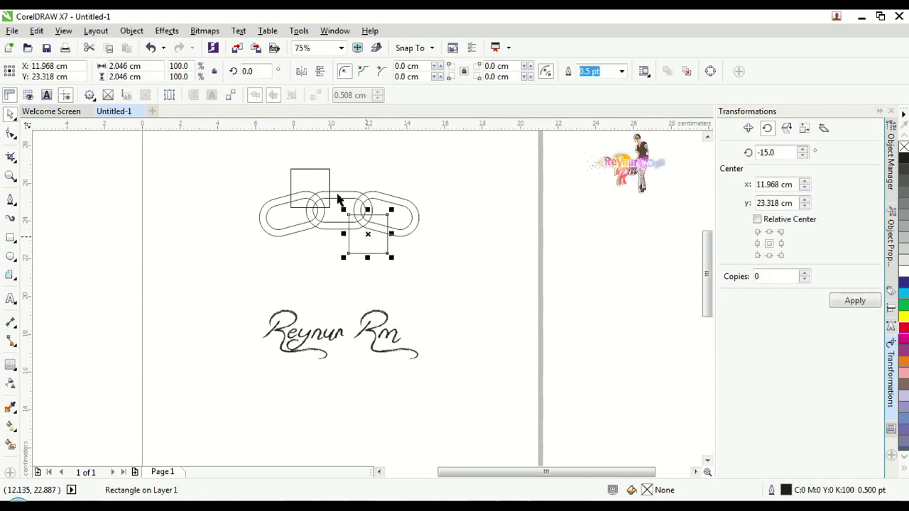
pyautogui.keyDown('shift'); pyautogui.click(302, 175); pyautogui.keyUp('shift')
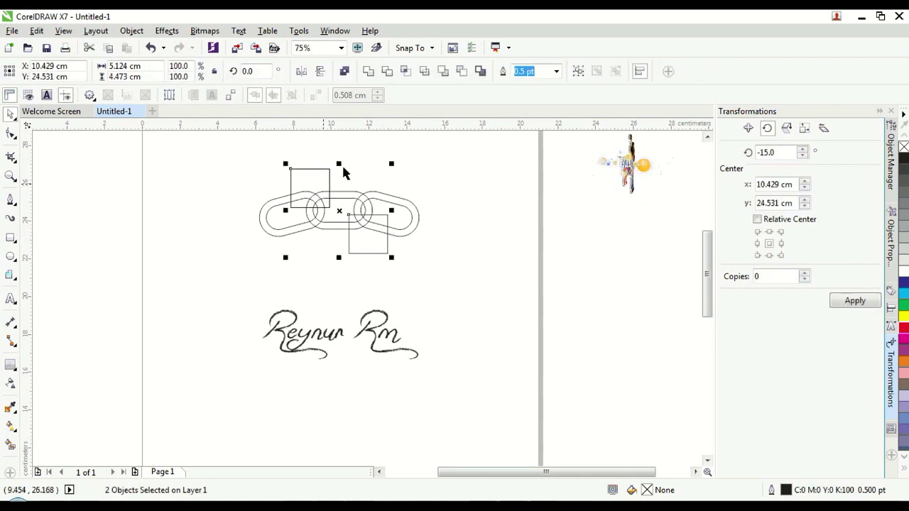
pyautogui.click(344, 71)
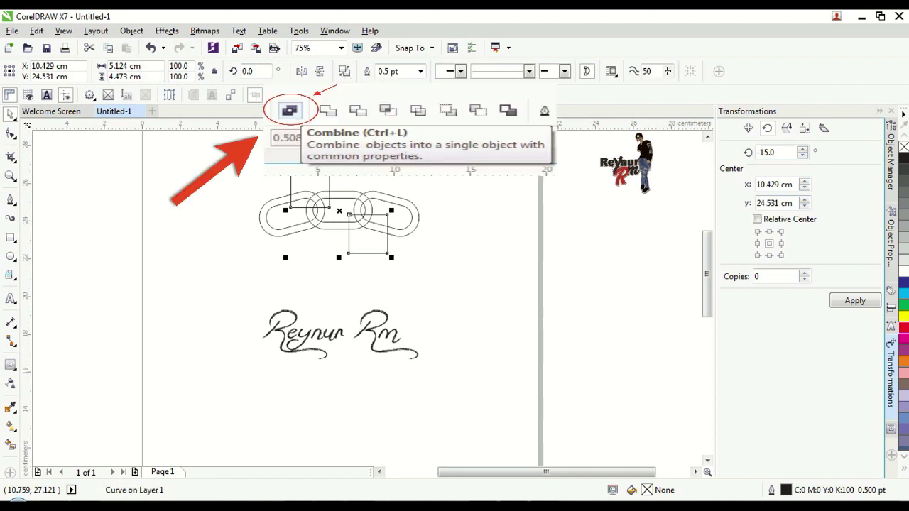
# Combine the two tilted outer links into a single curve
pyautogui.click(411, 224)
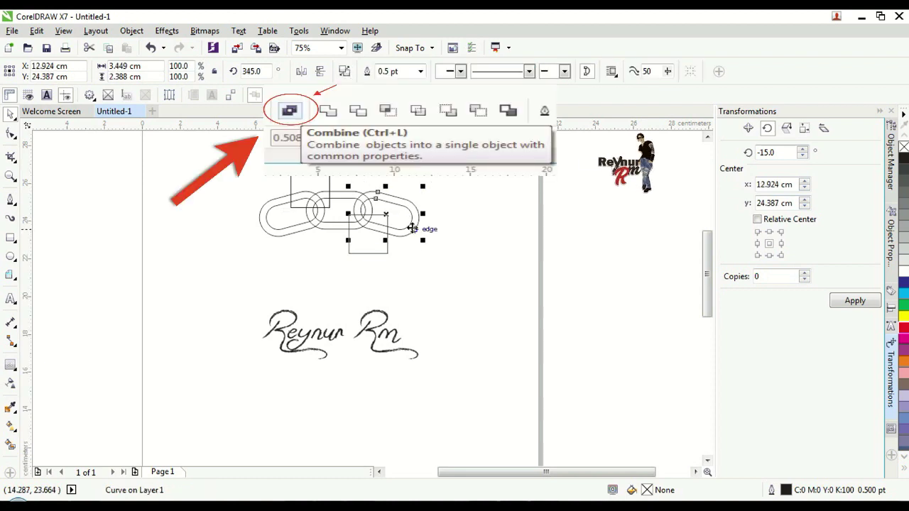
pyautogui.keyDown('shift'); pyautogui.click(274, 238); pyautogui.keyUp('shift')
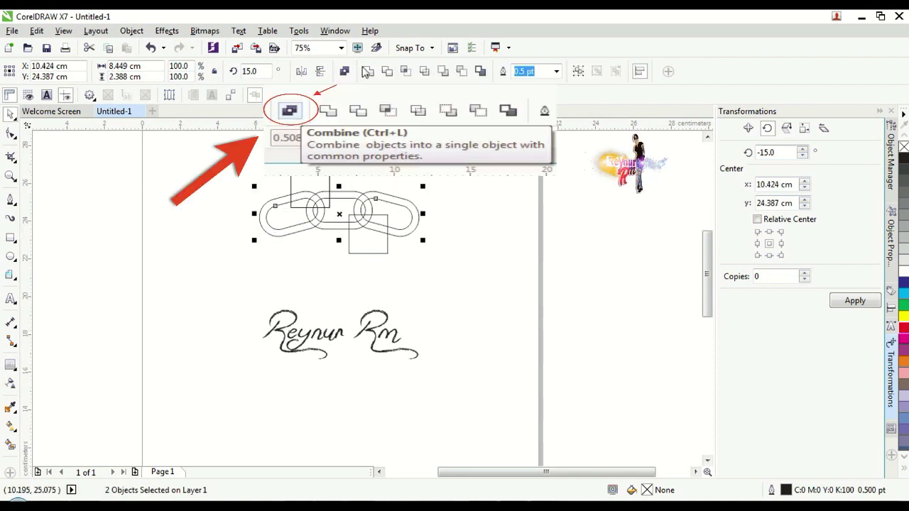
pyautogui.click(345, 72)
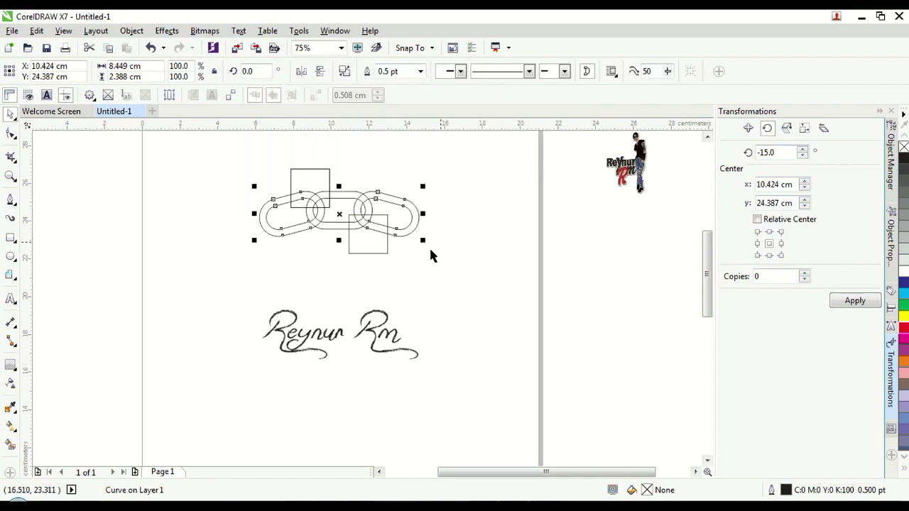
# Intersect the combined squares with the combined outer links to create pieces where they overlap
pyautogui.click(375, 250)
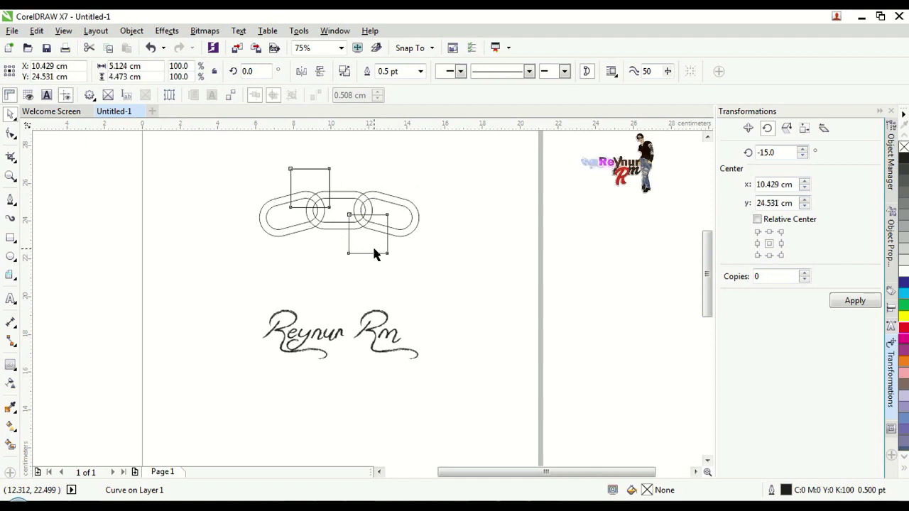
pyautogui.keyDown('shift'); pyautogui.click(412, 226); pyautogui.keyUp('shift')
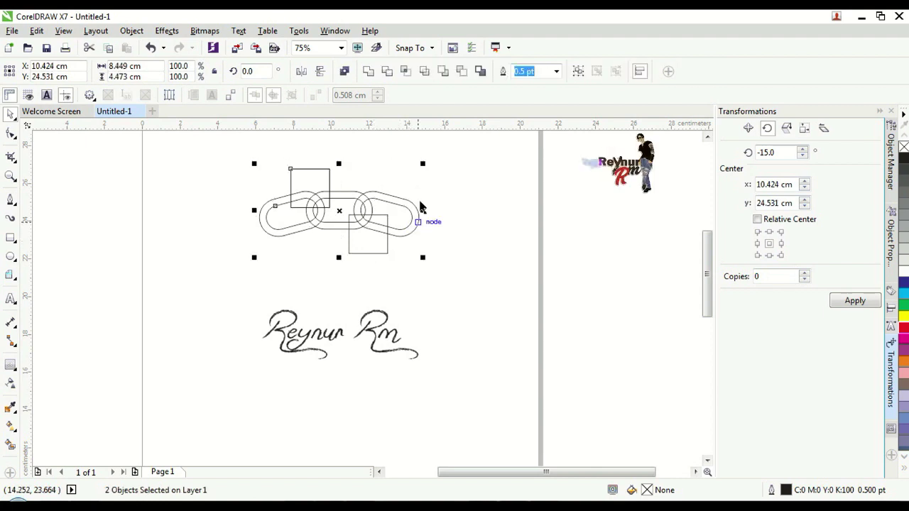
pyautogui.click(405, 72)
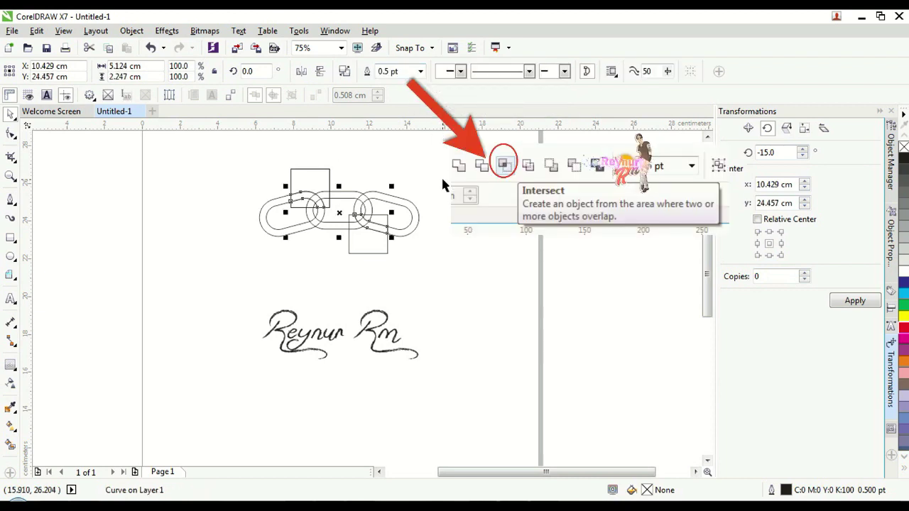
# Delete the combined squares and the combined outer links, keeping the middle link and the intersection pieces
pyautogui.click(441, 175)
pyautogui.click(363, 252)
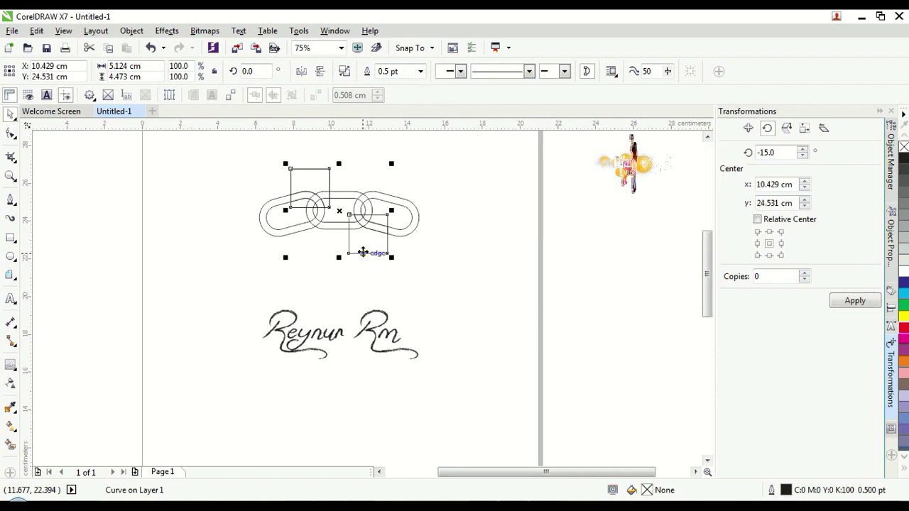
pyautogui.press('Delete')
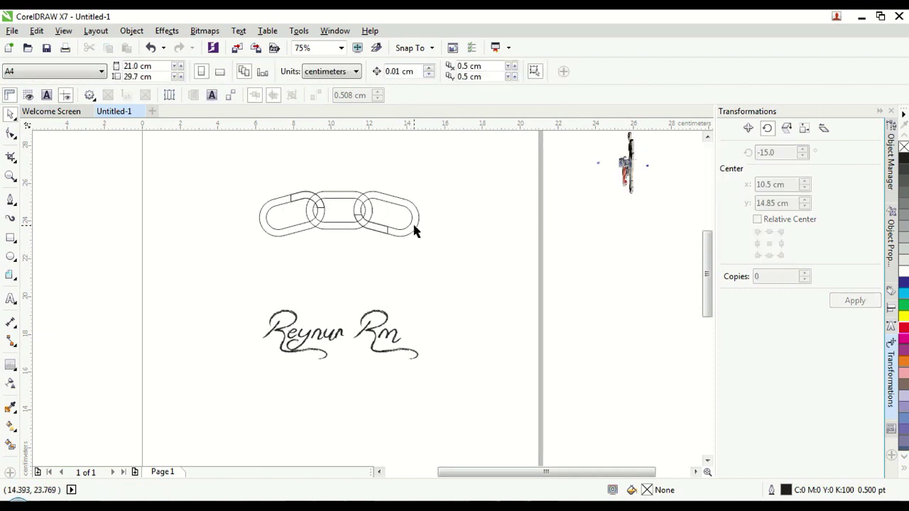
pyautogui.click(414, 227)
pyautogui.press('Delete')
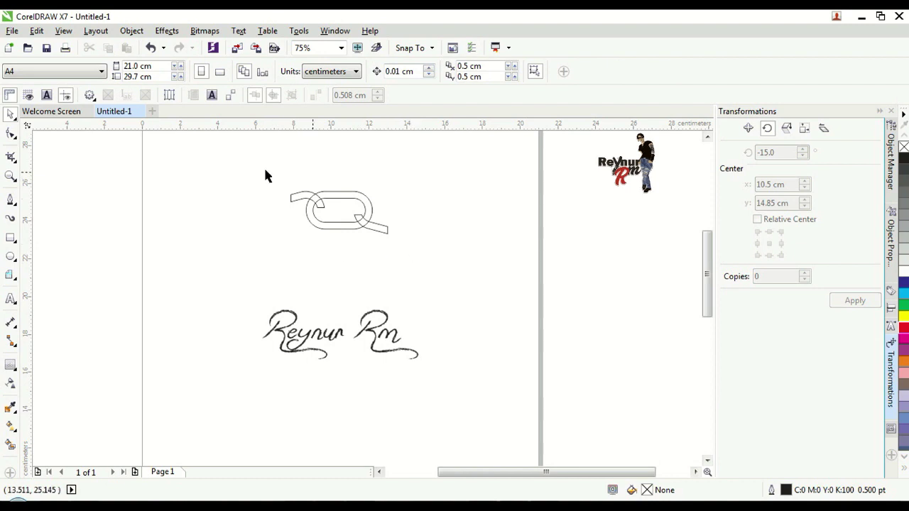
# Trim the middle link with the intersection pieces, and delete those pieces
pyautogui.moveTo(258, 156); pyautogui.dragTo(440, 266)
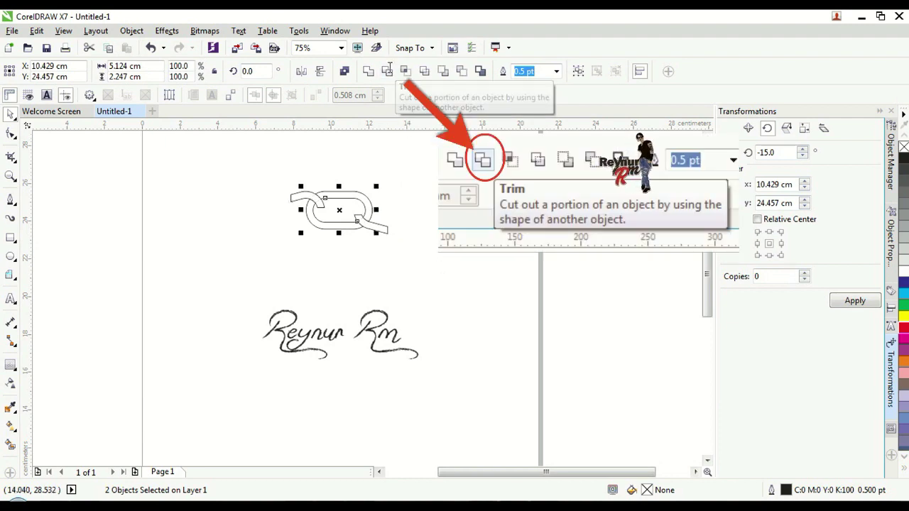
pyautogui.click(388, 72)
pyautogui.click(433, 249)
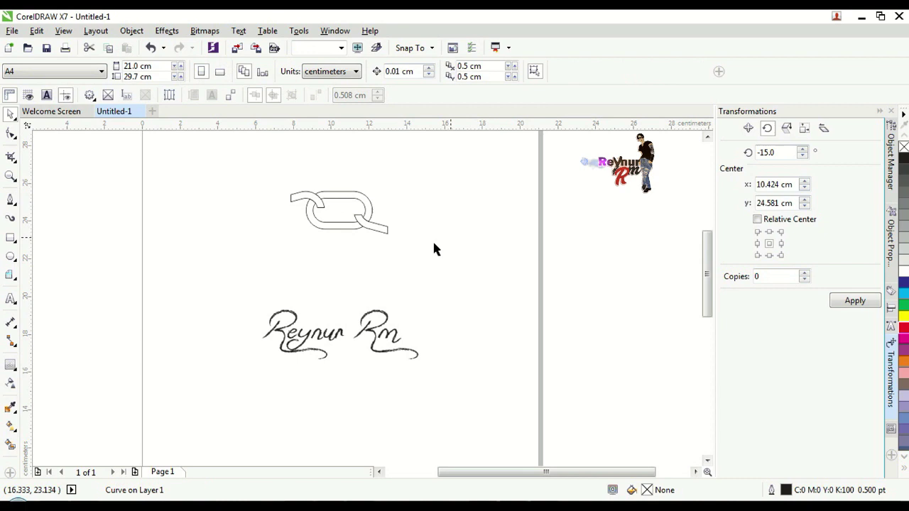
pyautogui.click(385, 229)
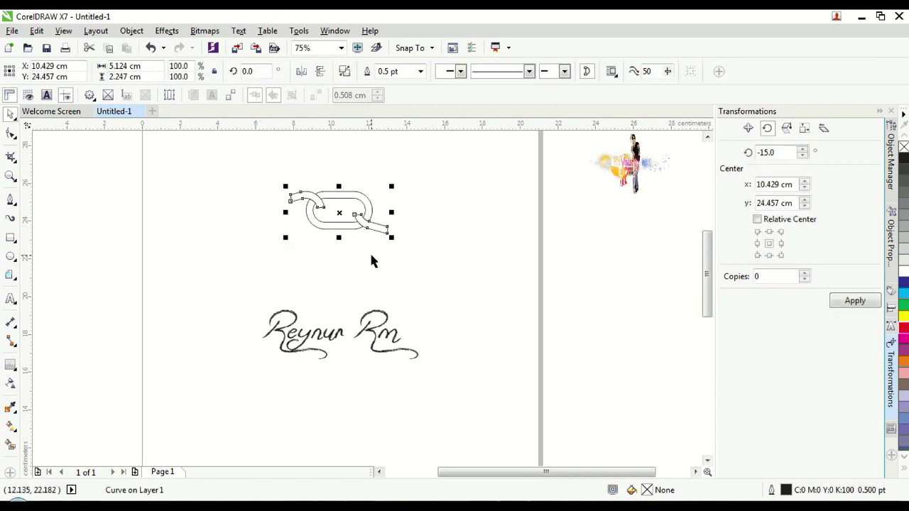
pyautogui.press('Delete')
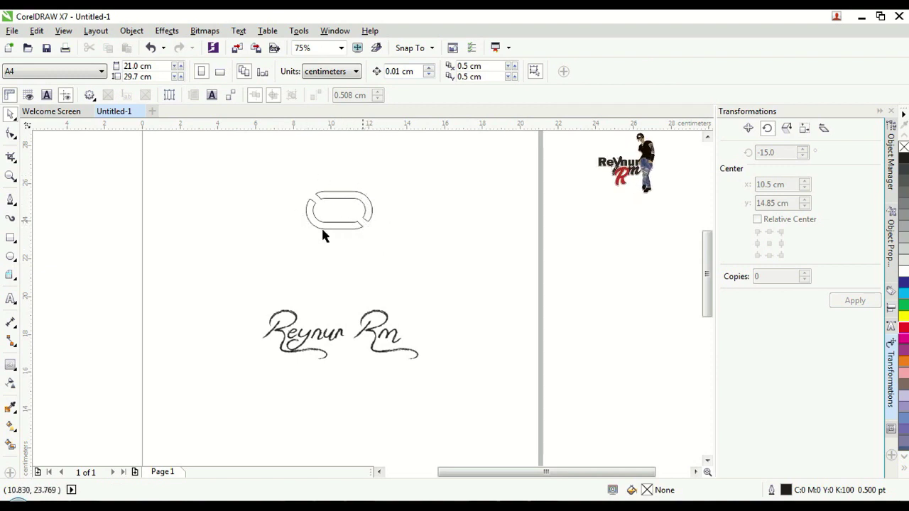
# Place a copy of the trimmed link straight below the lettering, centred at about Y 9.34 cm, and select the copy
pyautogui.click(365, 221)
pyautogui.moveTo(446, 338); pyautogui.dragTo(454, 304)
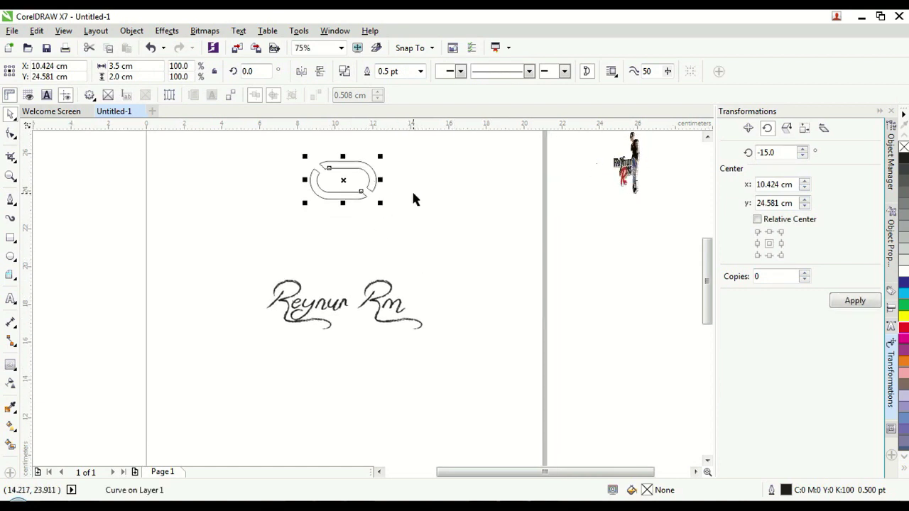
pyautogui.scroll(-2, 395, 196)
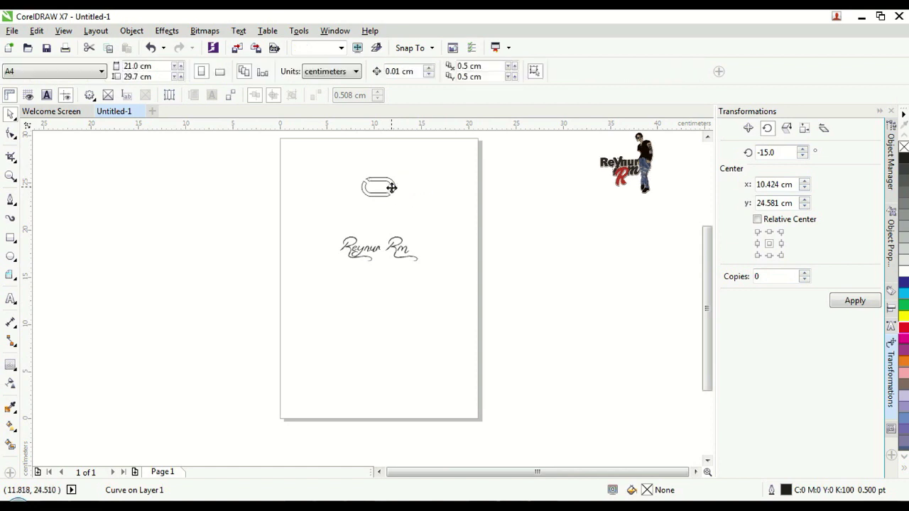
pyautogui.moveTo(392, 187); pyautogui.dragTo(398, 331)
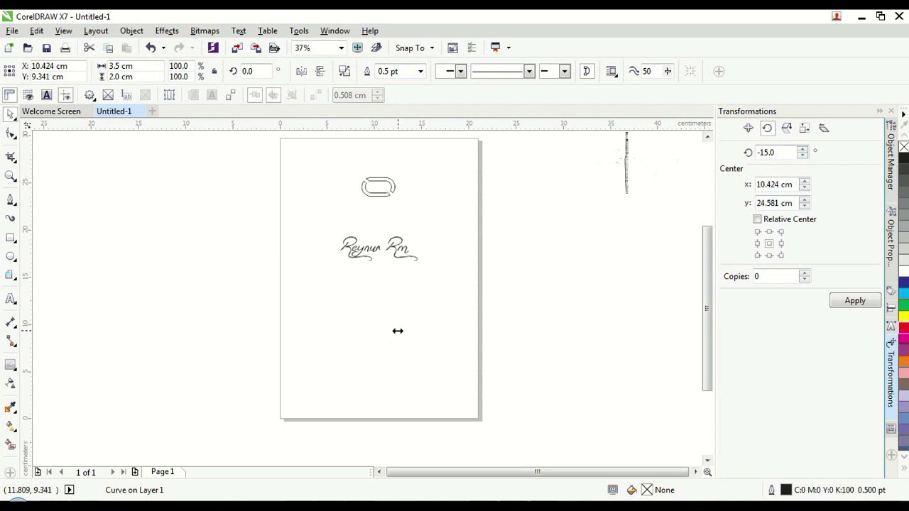
pyautogui.click(434, 278)
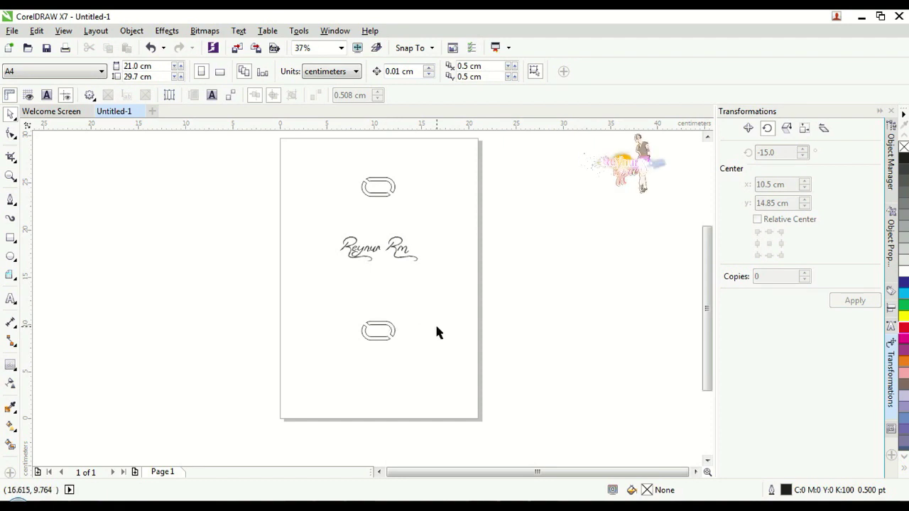
pyautogui.click(387, 334)
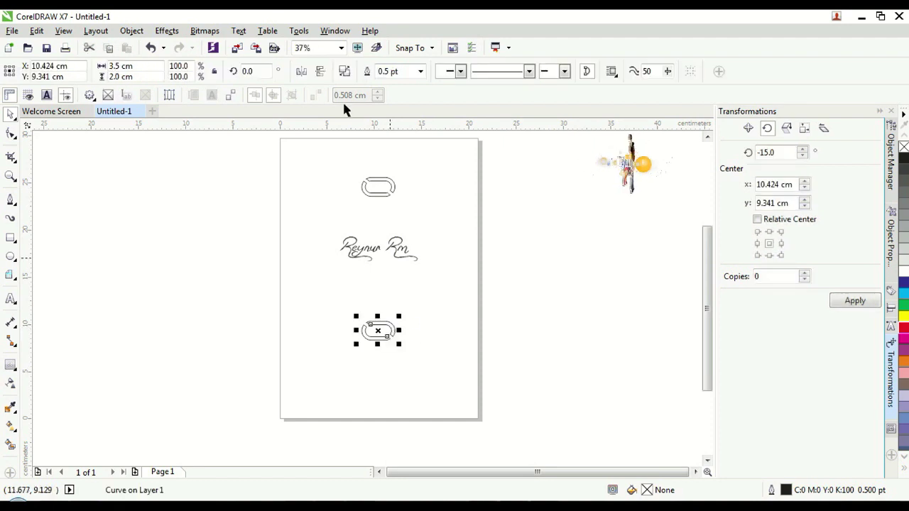
# Mirror the lower link vertically, and set up a 15° rotation with 1 copy for both links
pyautogui.click(319, 71)
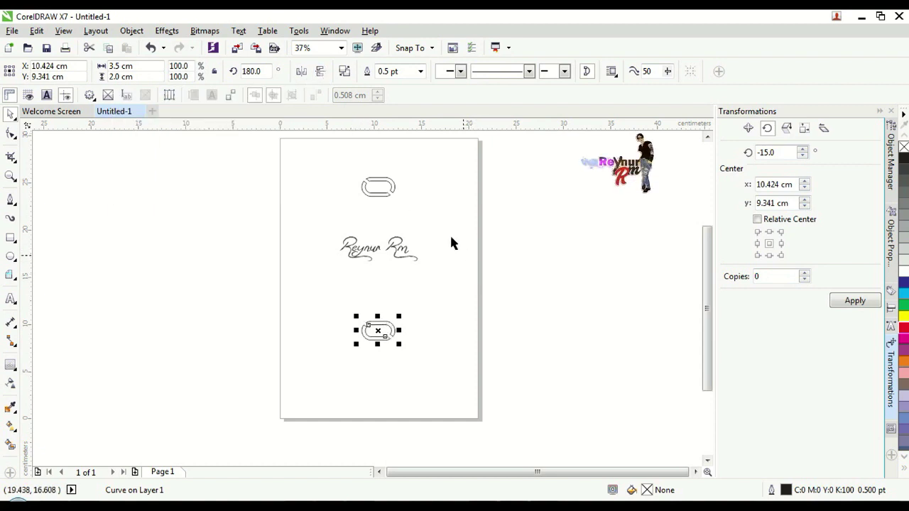
pyautogui.keyDown('shift'); pyautogui.click(385, 198); pyautogui.keyUp('shift')
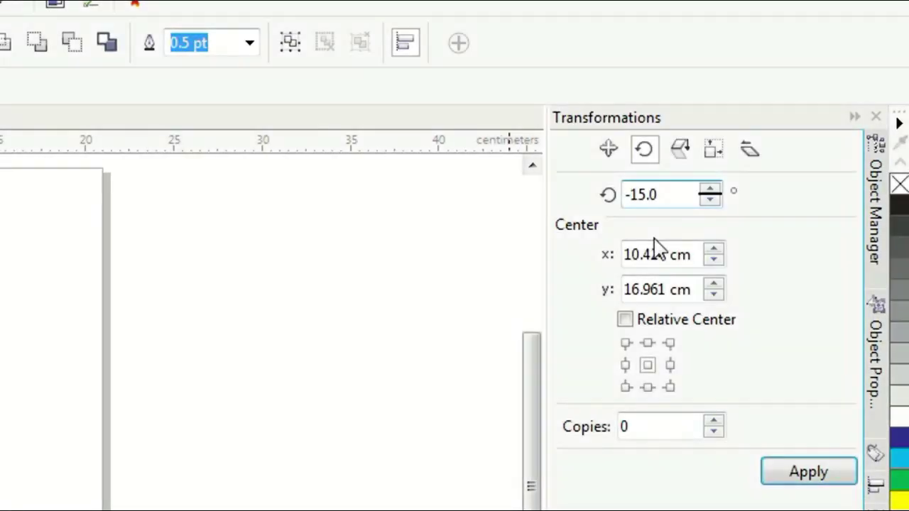
pyautogui.press('BackSpace')
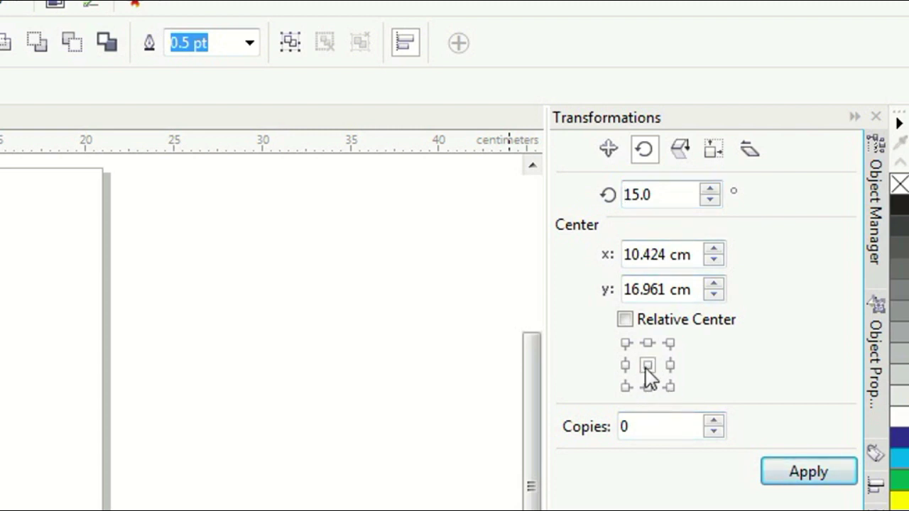
pyautogui.doubleClick(642, 426)
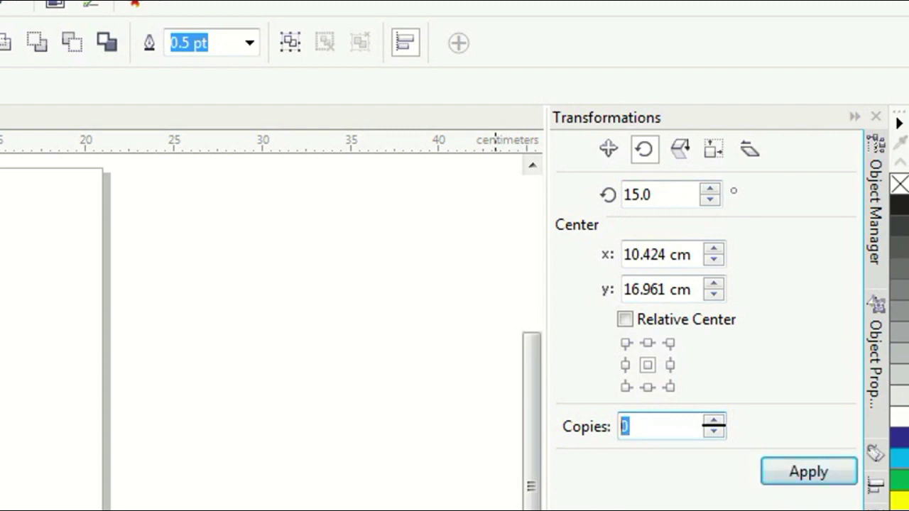
pyautogui.write('1')
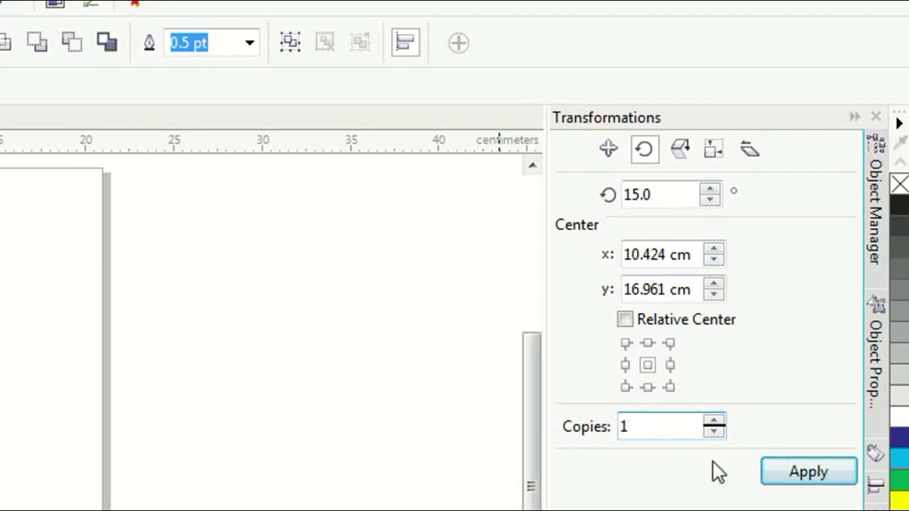
# Repeat the 15° rotated copy of both links around X 10.424, Y 14.886 cm until they close into a full chain ring
pyautogui.click(808, 471)
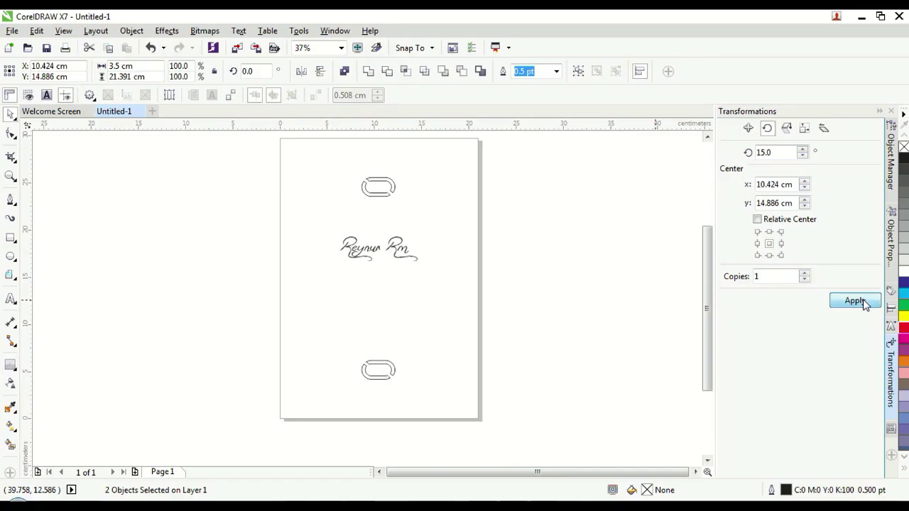
pyautogui.click(855, 301)
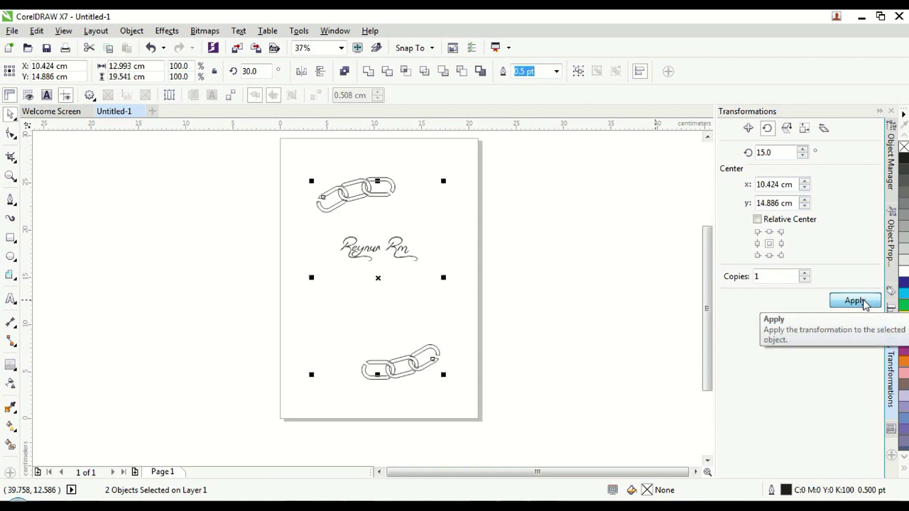
pyautogui.click(856, 301)
pyautogui.click(856, 301)
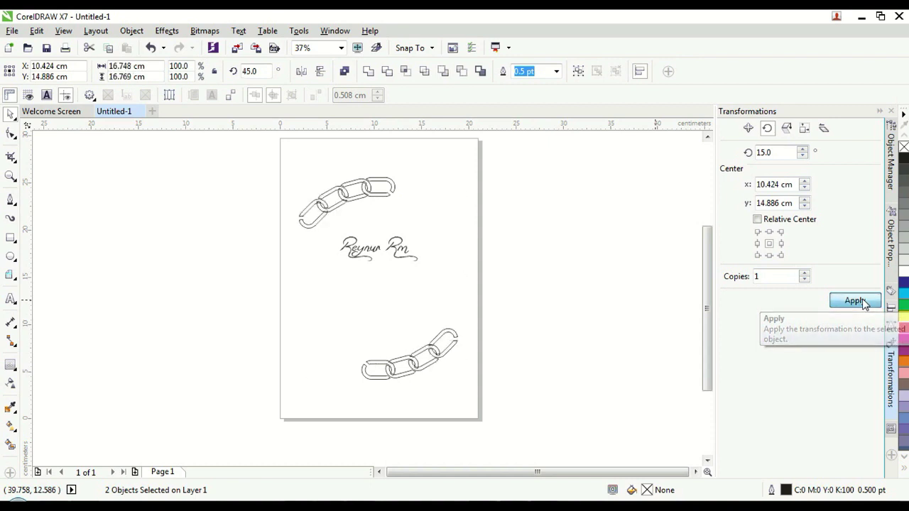
pyautogui.click(856, 301)
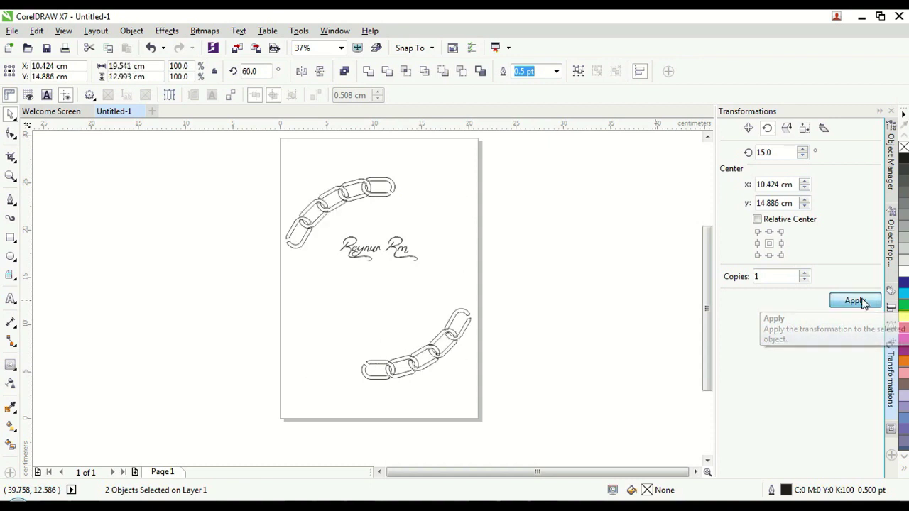
pyautogui.click(861, 302)
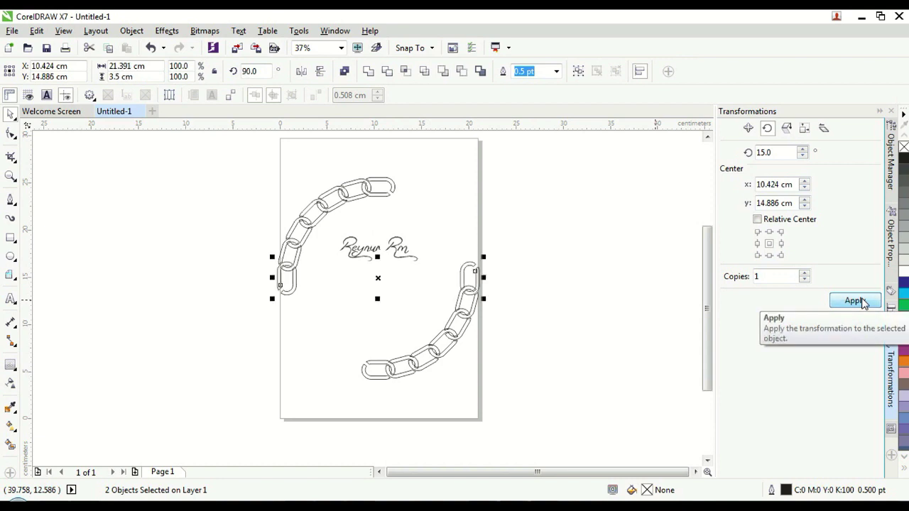
pyautogui.click(855, 301)
pyautogui.click(856, 301)
pyautogui.click(862, 302)
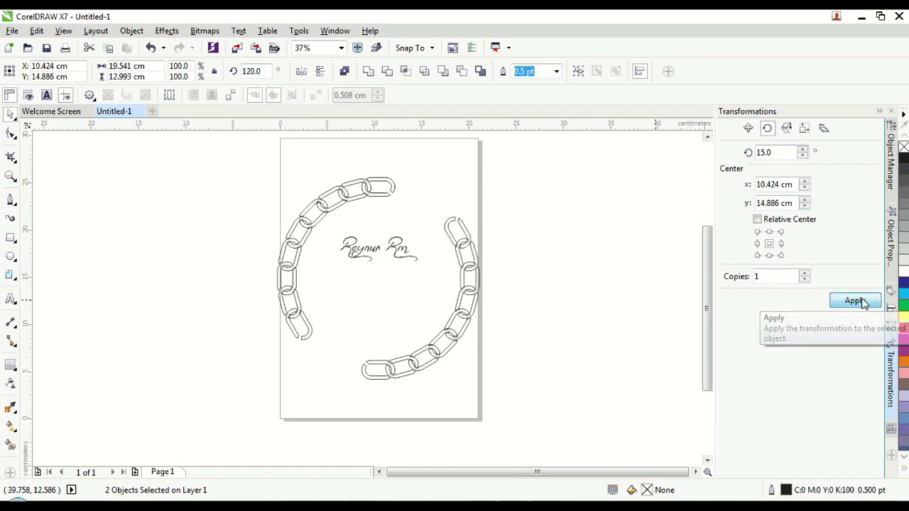
pyautogui.click(861, 301)
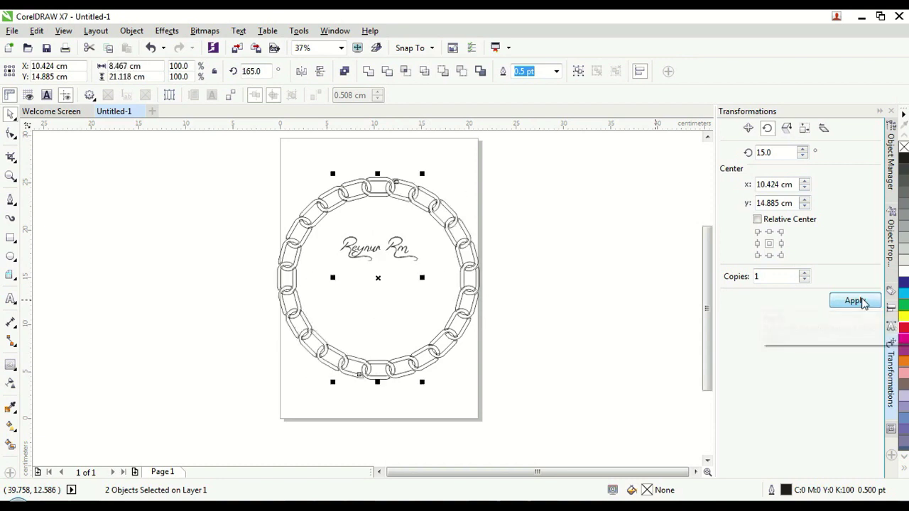
pyautogui.click(862, 302)
pyautogui.click(536, 201)
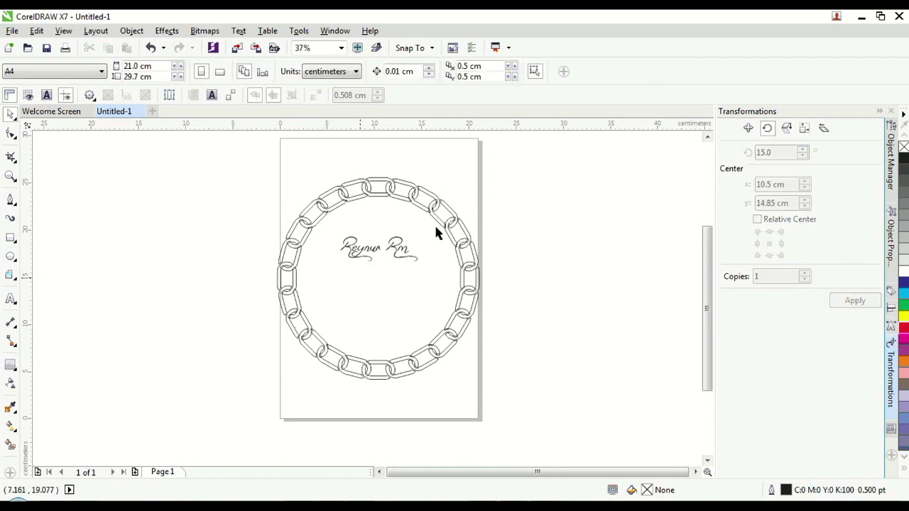
# Move the lettering out of the ring to the blank area left of the page, and select all the chain links
pyautogui.click(362, 256)
pyautogui.moveTo(180, 289); pyautogui.dragTo(180, 284)
pyautogui.moveTo(253, 150); pyautogui.dragTo(510, 389)
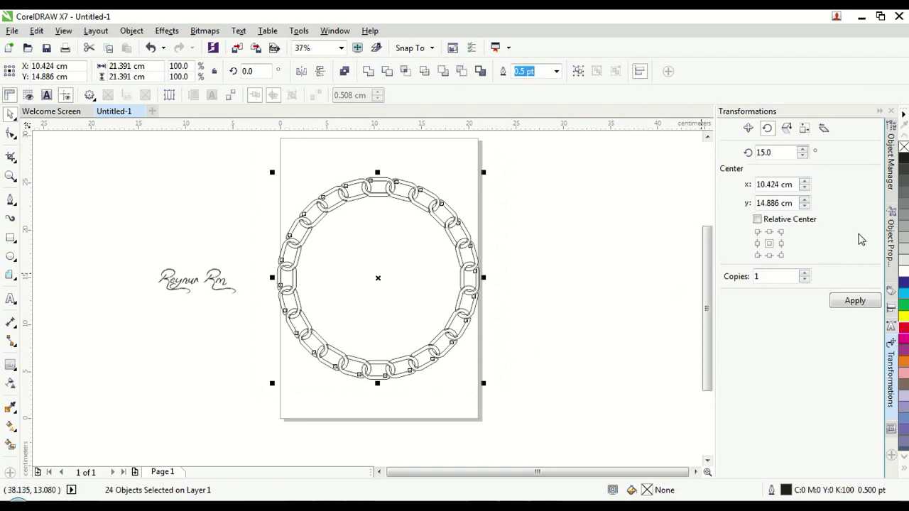
# Fill the chain links with 40% Black, and convert the fill to a linear fountain fill fading from that grey to white
pyautogui.click(904, 227)
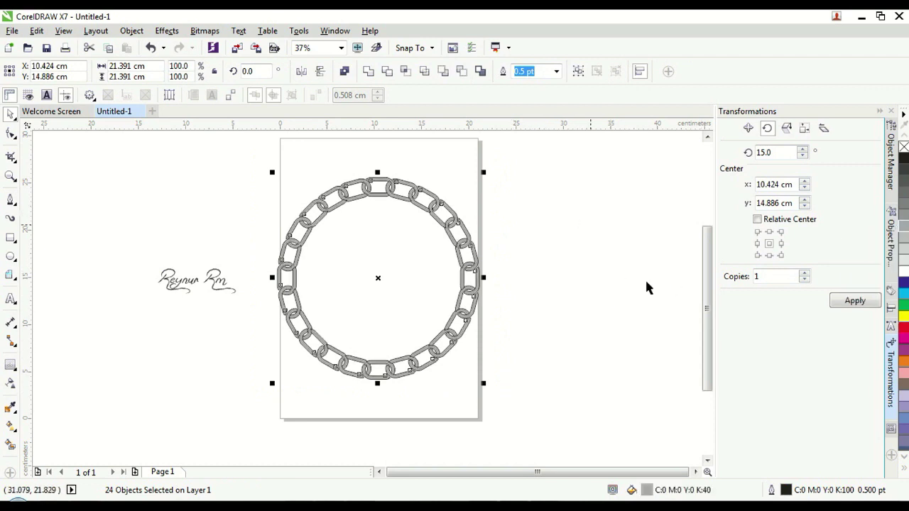
pyautogui.doubleClick(649, 487)
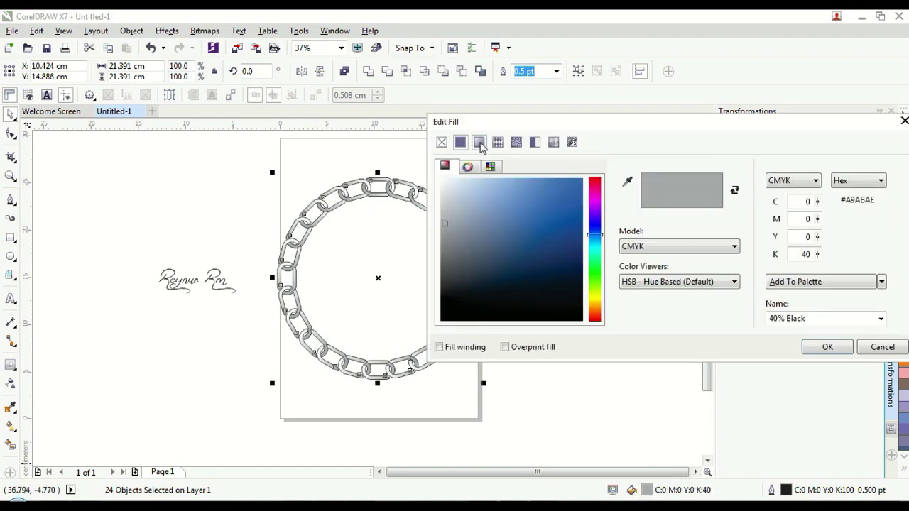
pyautogui.click(478, 142)
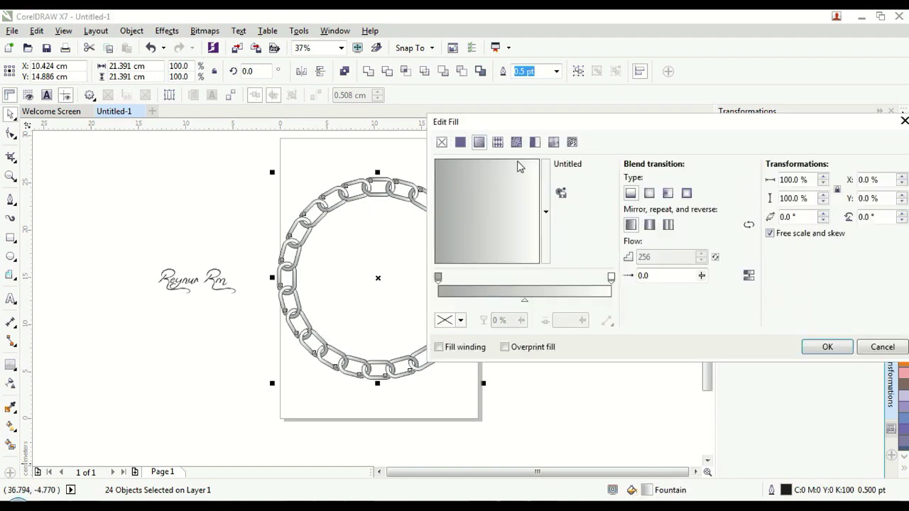
pyautogui.click(826, 348)
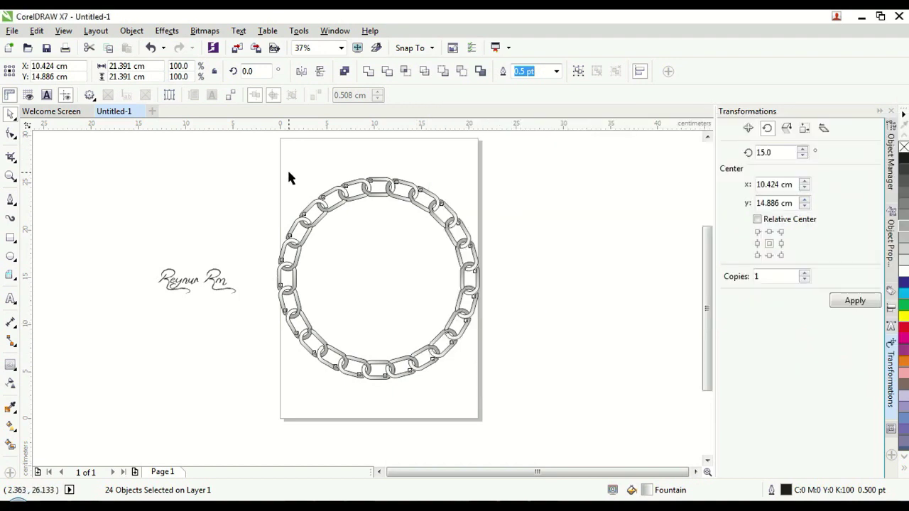
# Move the lettering back to the middle of the chain ring and enlarge it to about 15.3 by 4.9 cm
pyautogui.click(228, 252)
pyautogui.moveTo(217, 284)
pyautogui.mouseDown()
pyautogui.moveTo(298, 301)
pyautogui.moveTo(367, 276)
pyautogui.moveTo(419, 299)
pyautogui.moveTo(451, 326)
pyautogui.moveTo(471, 328)
pyautogui.mouseUp()
pyautogui.moveTo(537, 266); pyautogui.dragTo(554, 244)
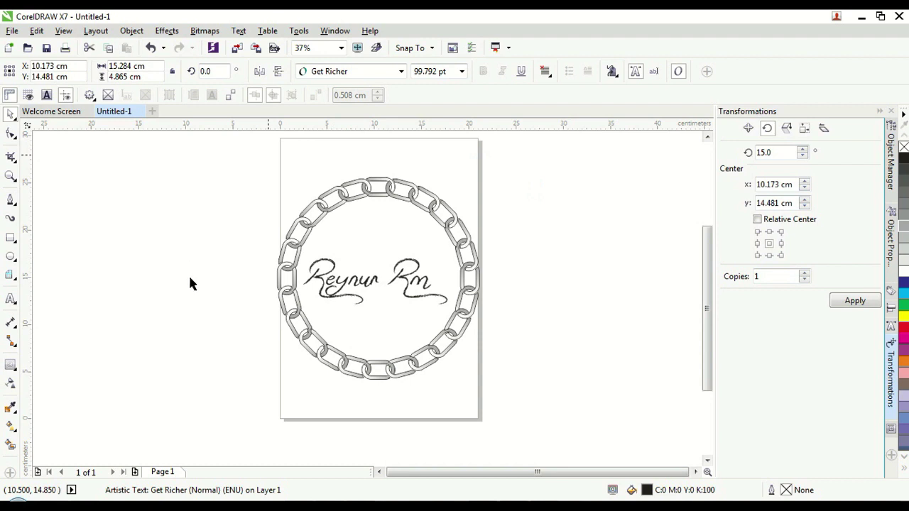
pyautogui.click(565, 362)
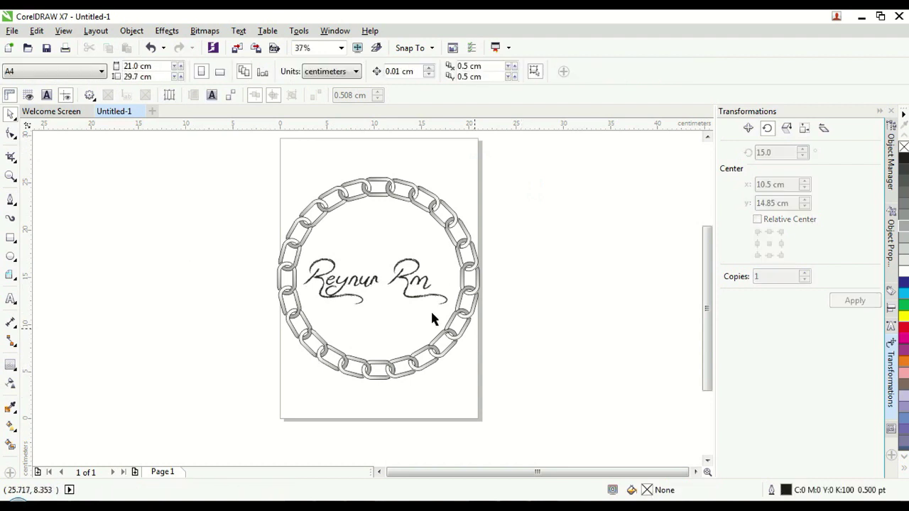
pyautogui.moveTo(534, 280); pyautogui.dragTo(517, 286)
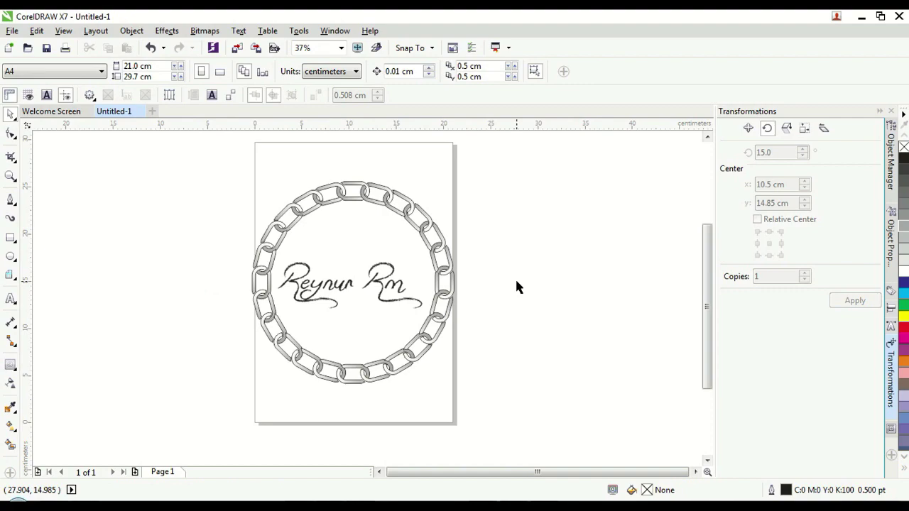